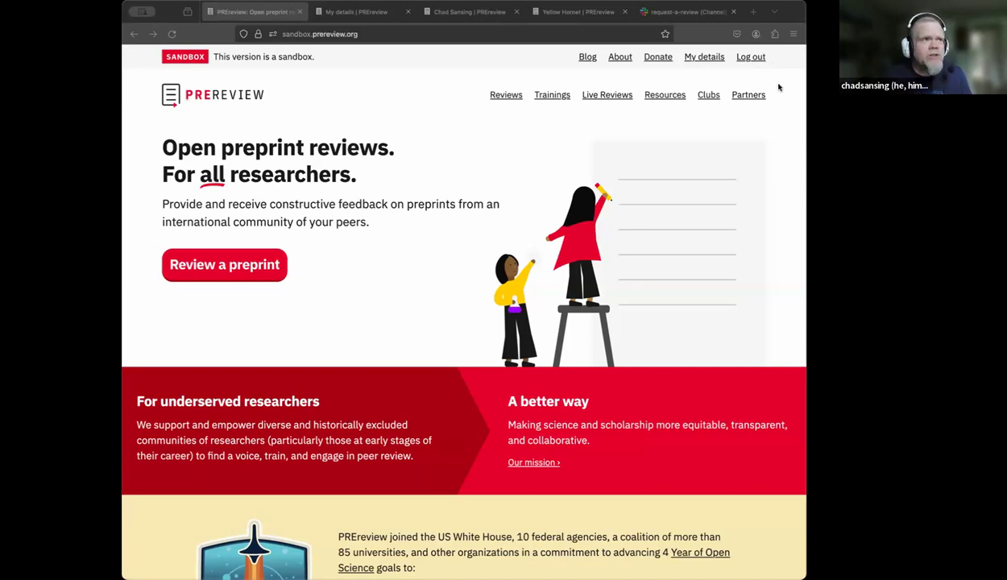
- Open My details and scroll through the profile fields down to Languages
{"action": "left_click", "coordinate": [705, 60]}
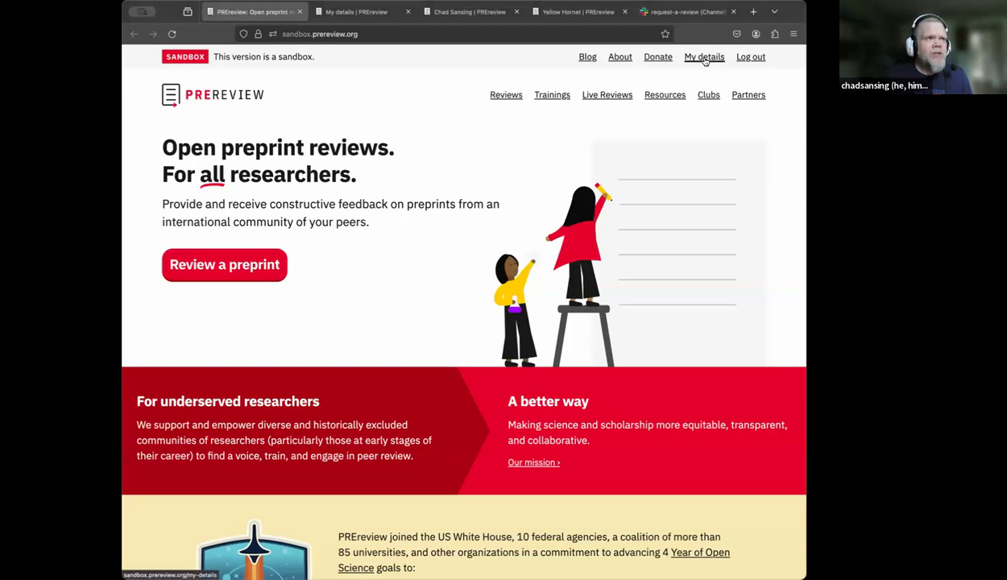
{"action": "left_click", "coordinate": [358, 12]}
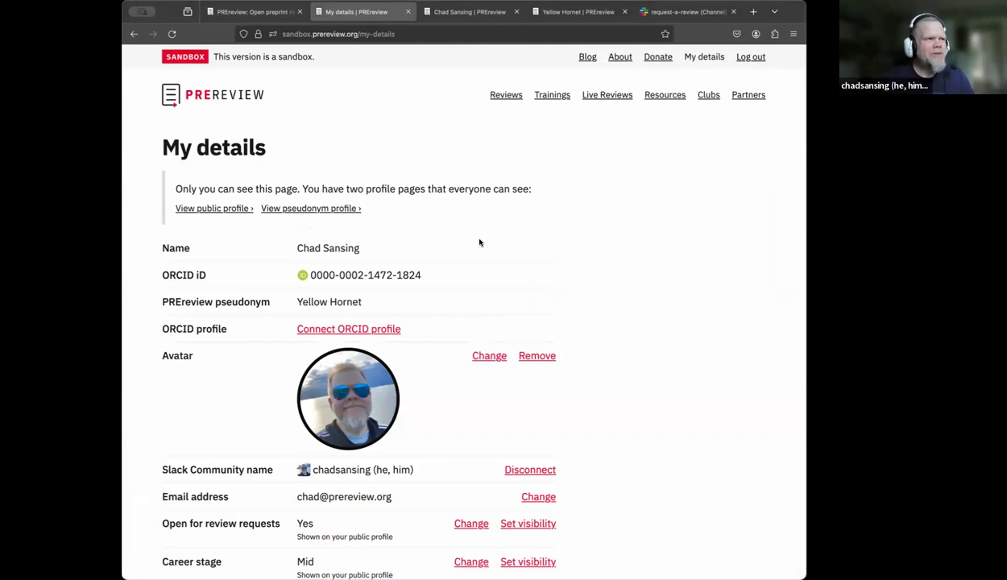
{"action": "scroll", "coordinate": [565, 265], "scroll_direction": "down", "scroll_amount": 2}
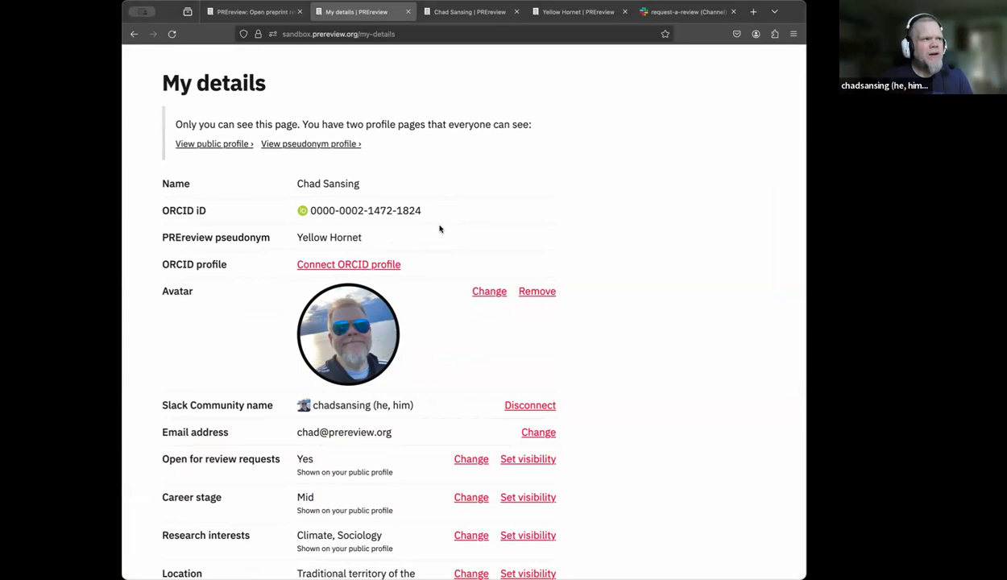
{"action": "scroll", "coordinate": [439, 229], "scroll_direction": "down", "scroll_amount": 1}
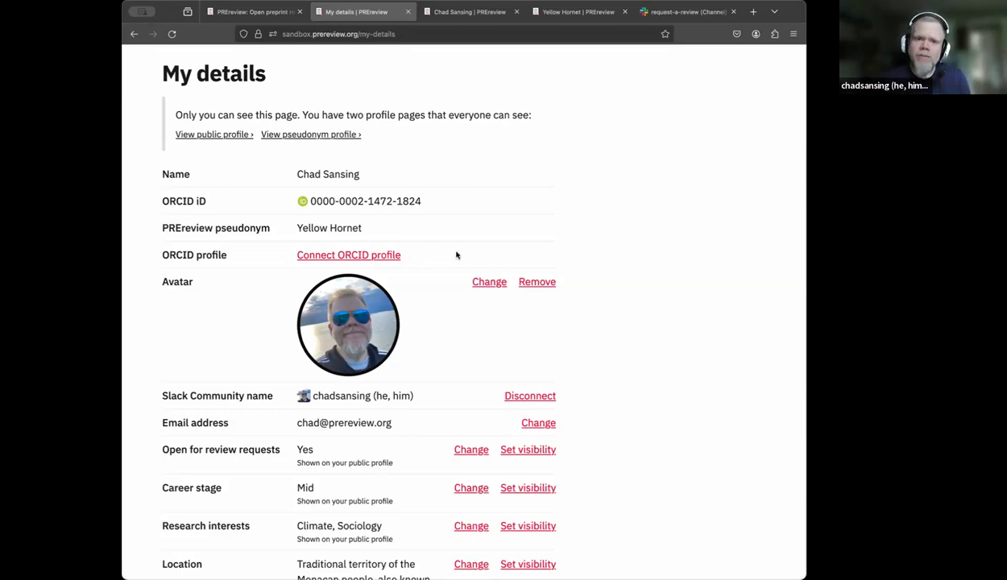
{"action": "scroll", "coordinate": [602, 283], "scroll_direction": "down", "scroll_amount": 1}
{"action": "scroll", "coordinate": [602, 283], "scroll_direction": "down", "scroll_amount": 1}
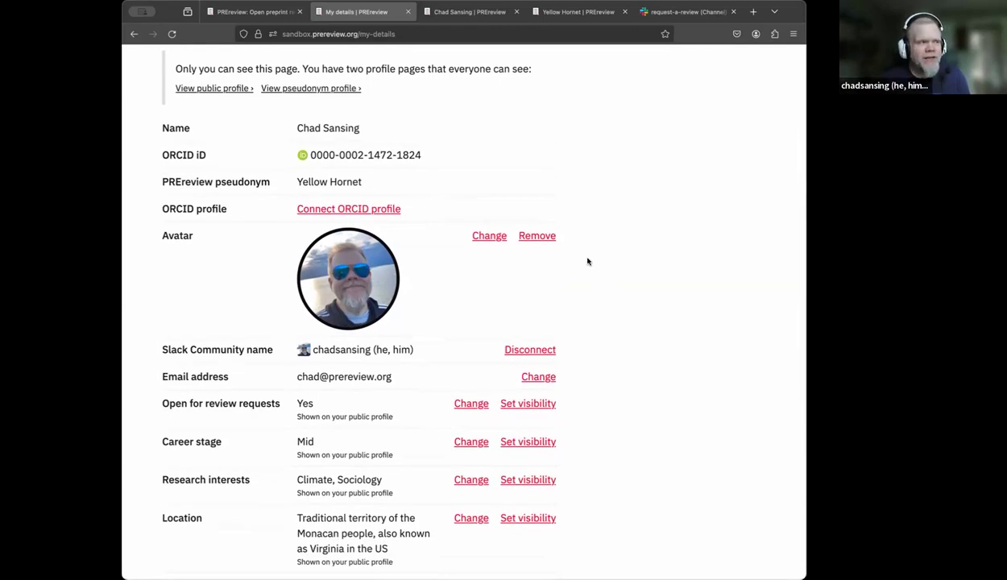
{"action": "scroll", "coordinate": [634, 307], "scroll_direction": "down", "scroll_amount": 3}
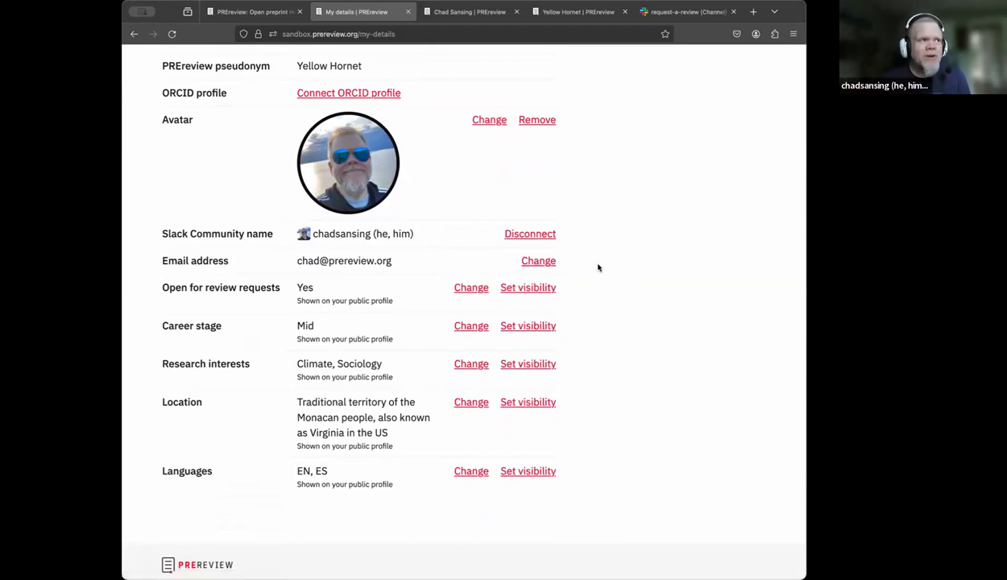
- Scroll through My details to review the open review requests, Mid career stage, Climate and Sociology interests, and EN, ES languages
{"action": "scroll", "coordinate": [598, 266], "scroll_direction": "down", "scroll_amount": 1}
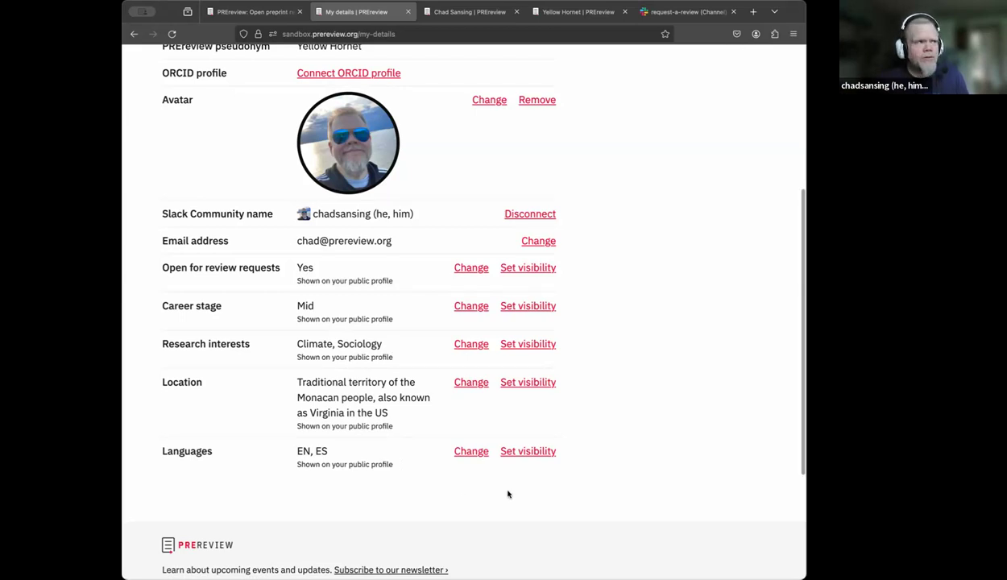
{"action": "scroll", "coordinate": [508, 493], "scroll_direction": "up", "scroll_amount": 5}
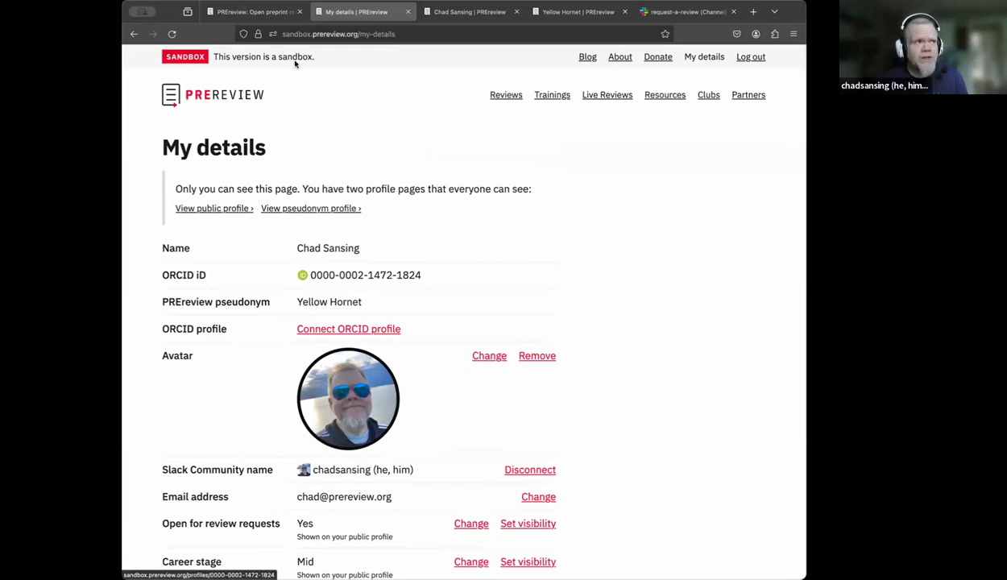
{"action": "left_click", "coordinate": [438, 11]}
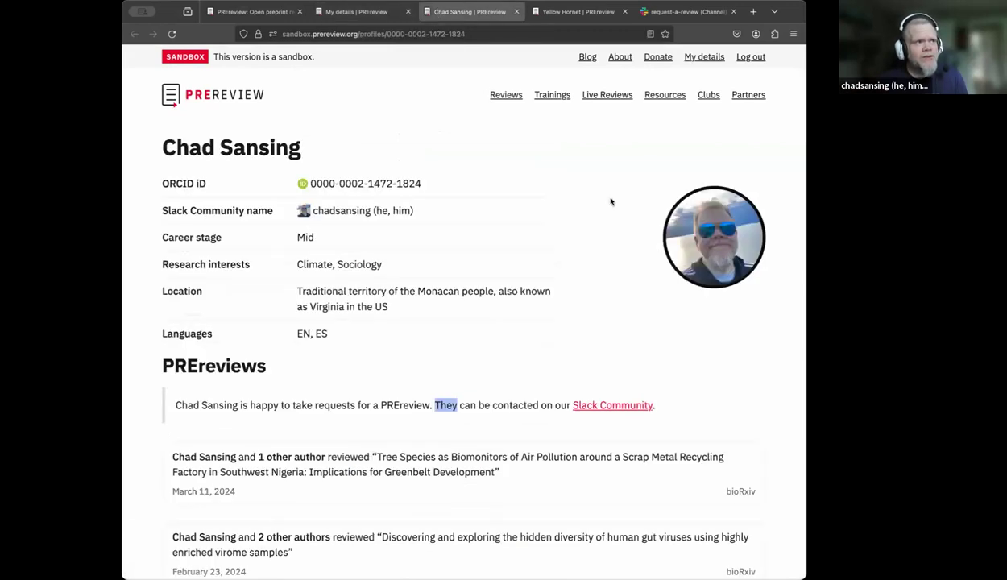
{"action": "scroll", "coordinate": [610, 202], "scroll_direction": "down", "scroll_amount": 2}
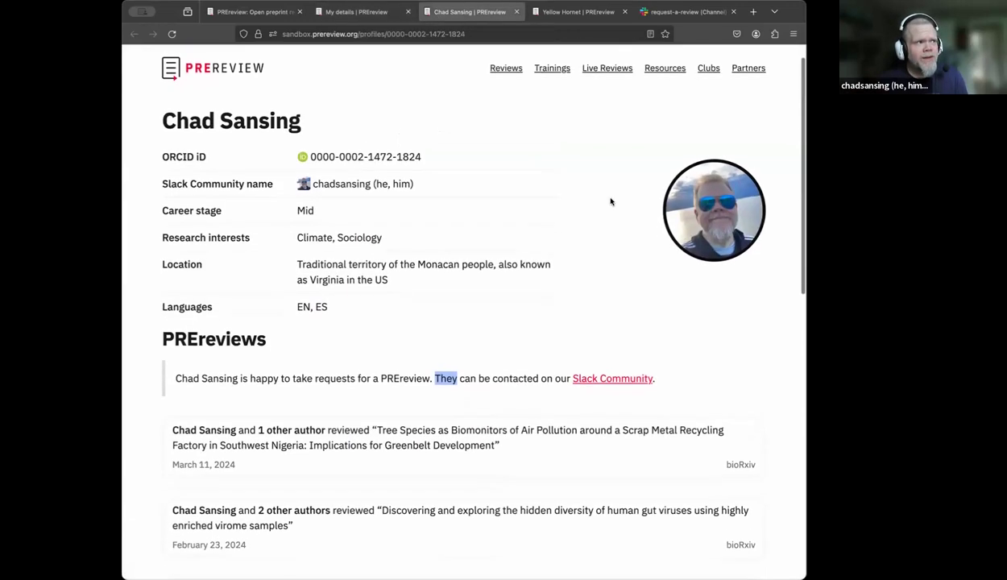
{"action": "scroll", "coordinate": [596, 219], "scroll_direction": "down", "scroll_amount": 3}
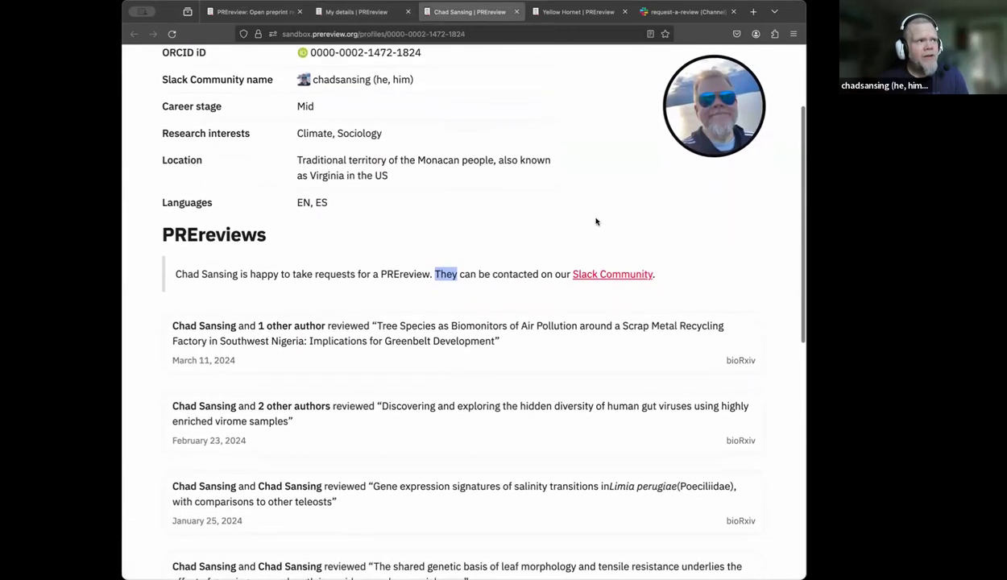
{"action": "triple_click", "coordinate": [554, 243]}
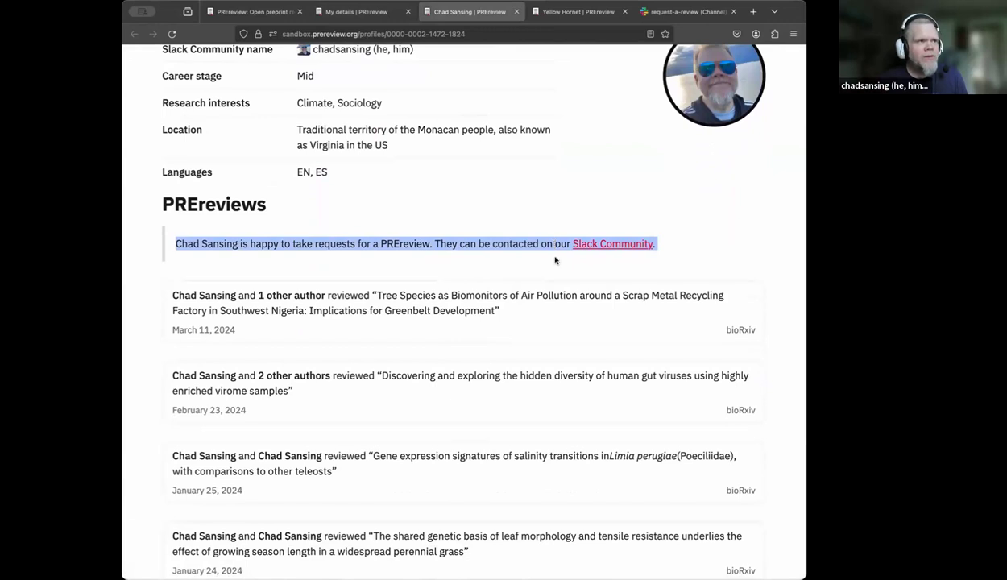
{"action": "left_click", "coordinate": [555, 258]}
{"action": "scroll", "coordinate": [556, 262], "scroll_direction": "down", "scroll_amount": 2}
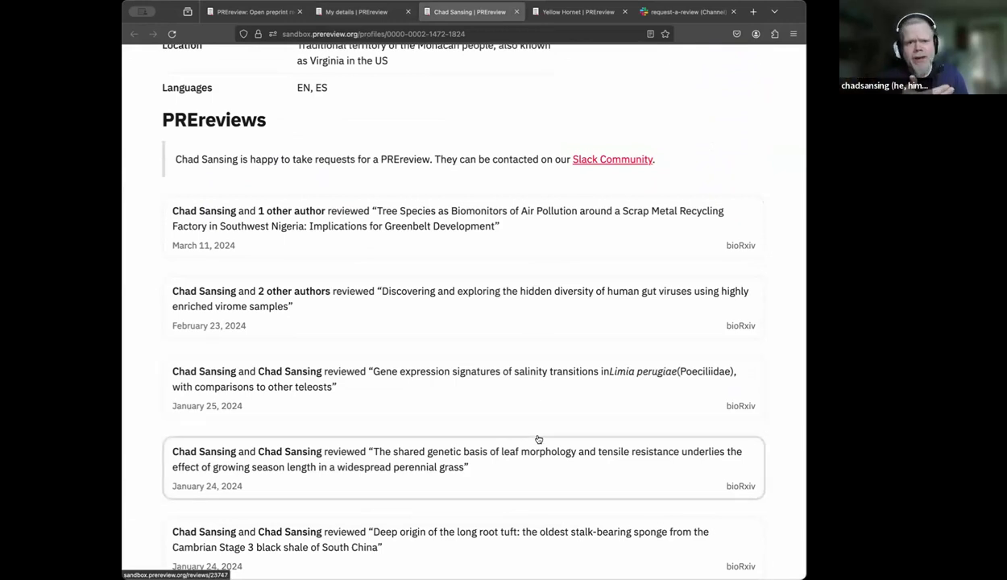
{"action": "scroll", "coordinate": [539, 444], "scroll_direction": "down", "scroll_amount": 2}
{"action": "scroll", "coordinate": [541, 459], "scroll_direction": "down", "scroll_amount": 3}
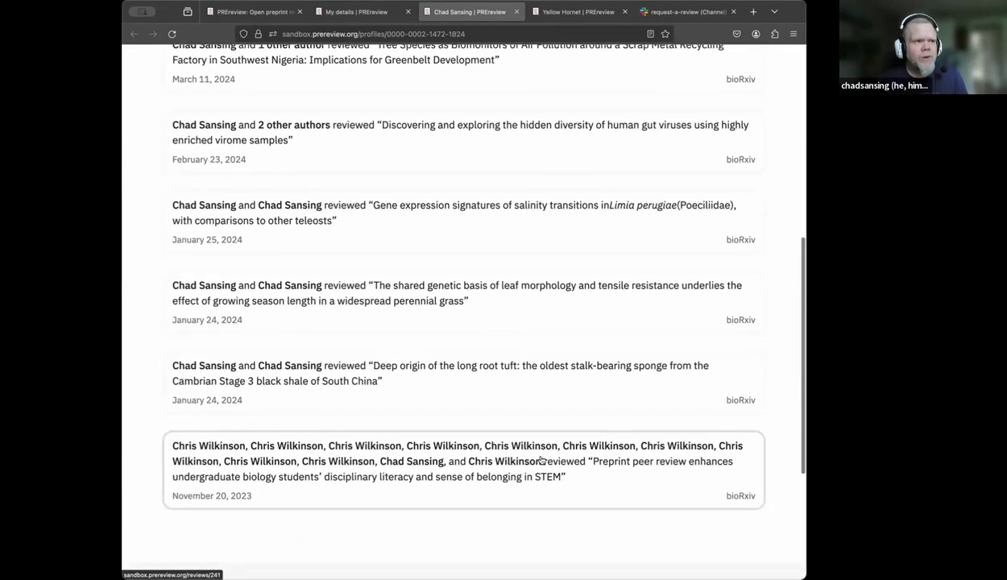
{"action": "scroll", "coordinate": [541, 460], "scroll_direction": "up", "scroll_amount": 1}
{"action": "scroll", "coordinate": [541, 459], "scroll_direction": "up", "scroll_amount": 10}
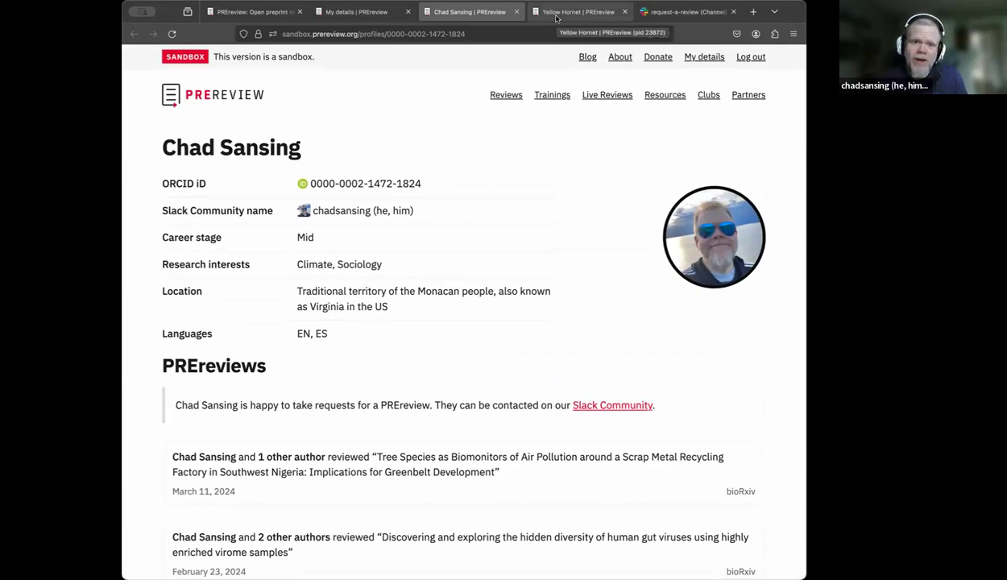
- Check the pseudonym profile and its single review, then go back to the PREreview home page
{"action": "left_click", "coordinate": [555, 18]}
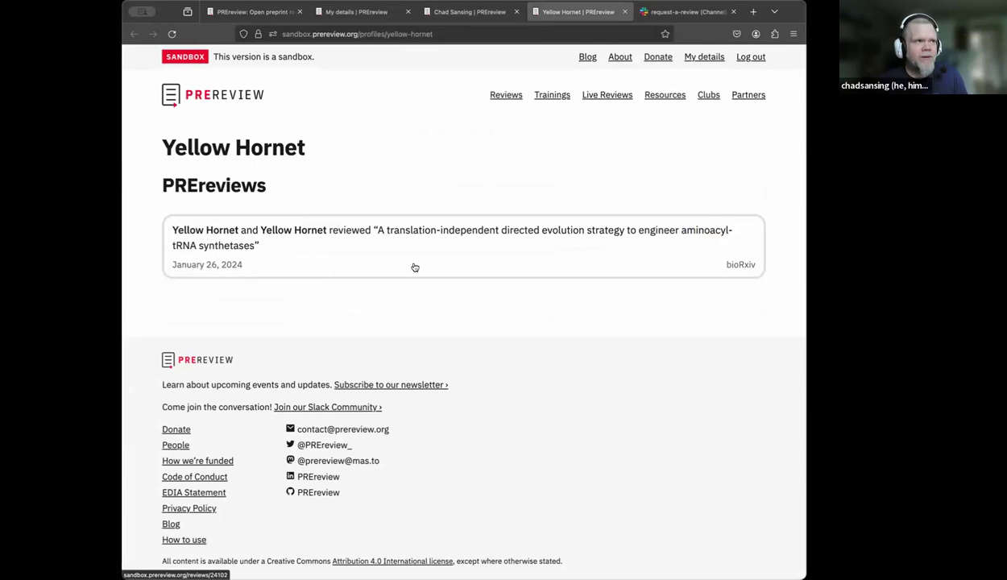
{"action": "left_click", "coordinate": [278, 12]}
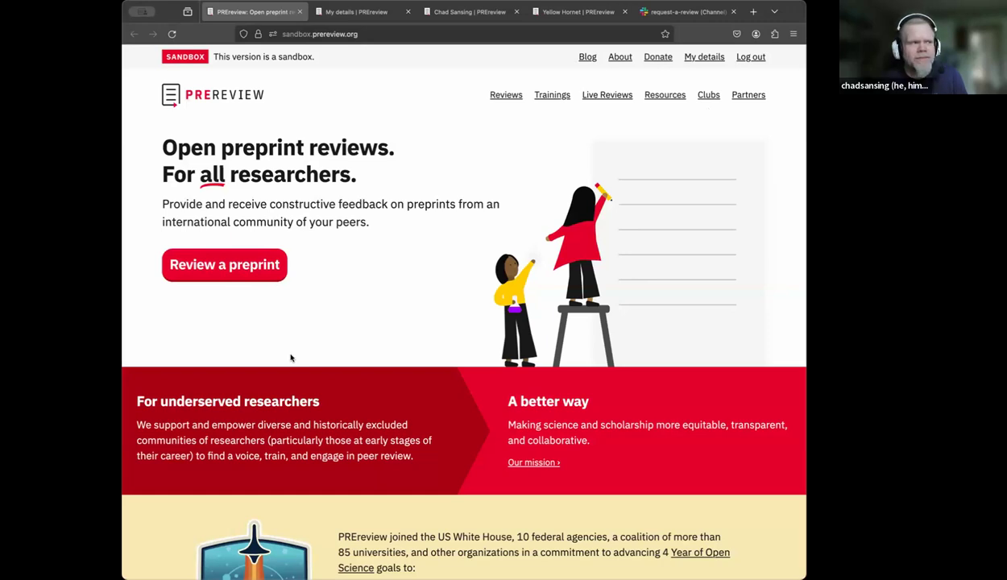
- Start a new preprint review, read the 'What is a DOI?' explanation, and switch to Slack's #request-a-review channel
{"action": "left_click", "coordinate": [230, 275]}
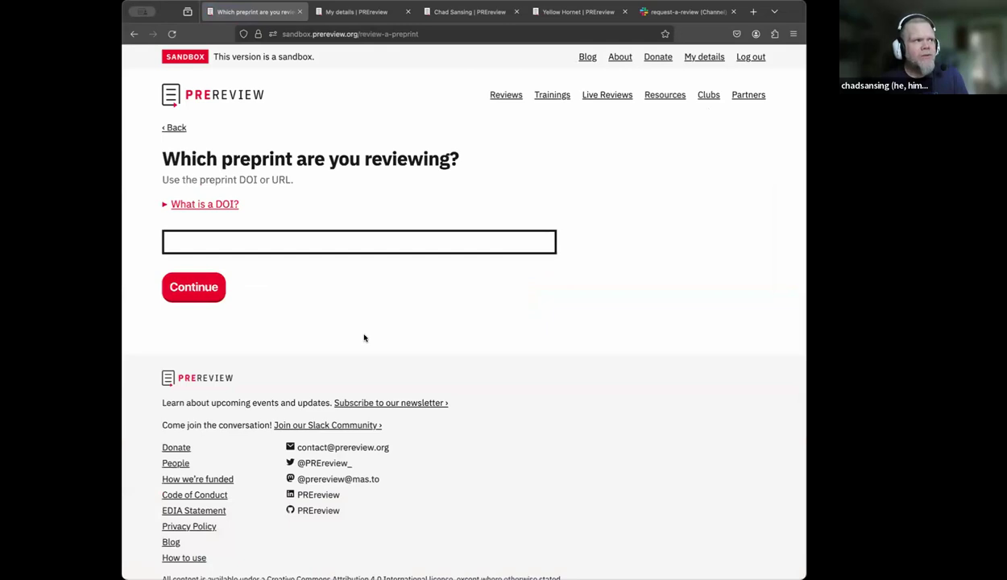
{"action": "left_click", "coordinate": [164, 207]}
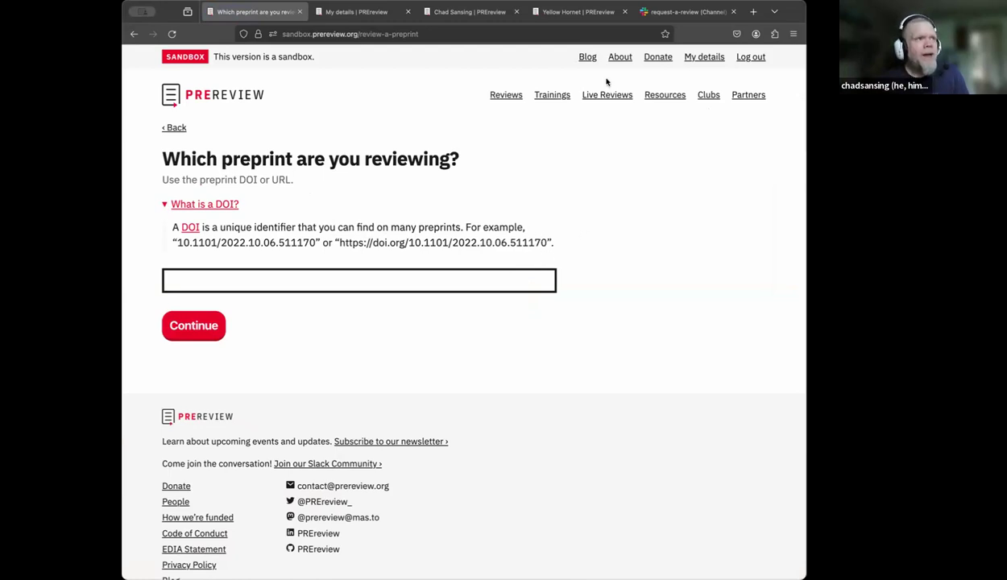
{"action": "left_click", "coordinate": [660, 14]}
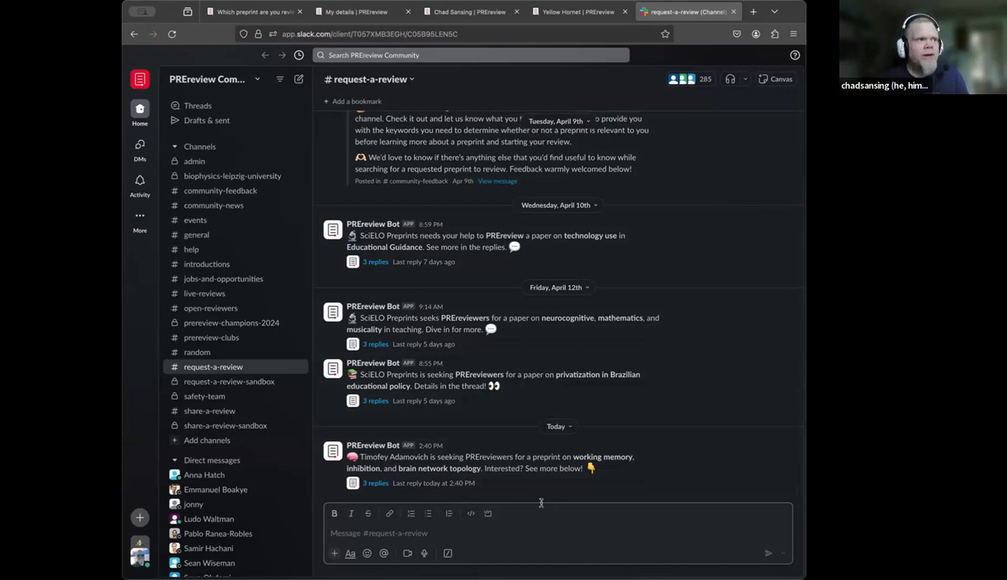
- Copy the requested preprint's DOI from the request replies and return to PREreview's DOI field
{"action": "left_click", "coordinate": [373, 483]}
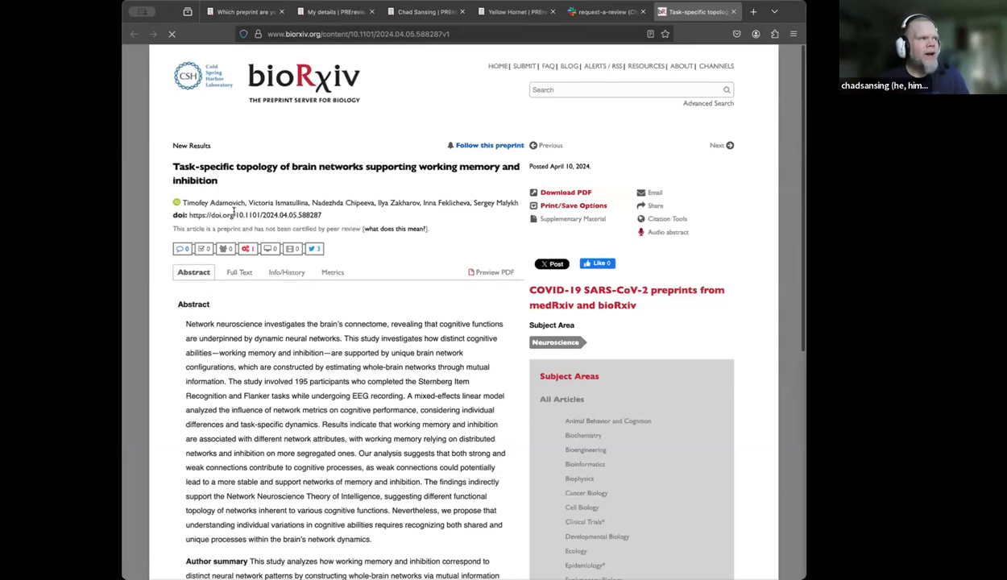
{"action": "left_click_drag", "start_coordinate": [322, 215], "coordinate": [190, 215]}
{"action": "key", "text": "ctrl+c"}
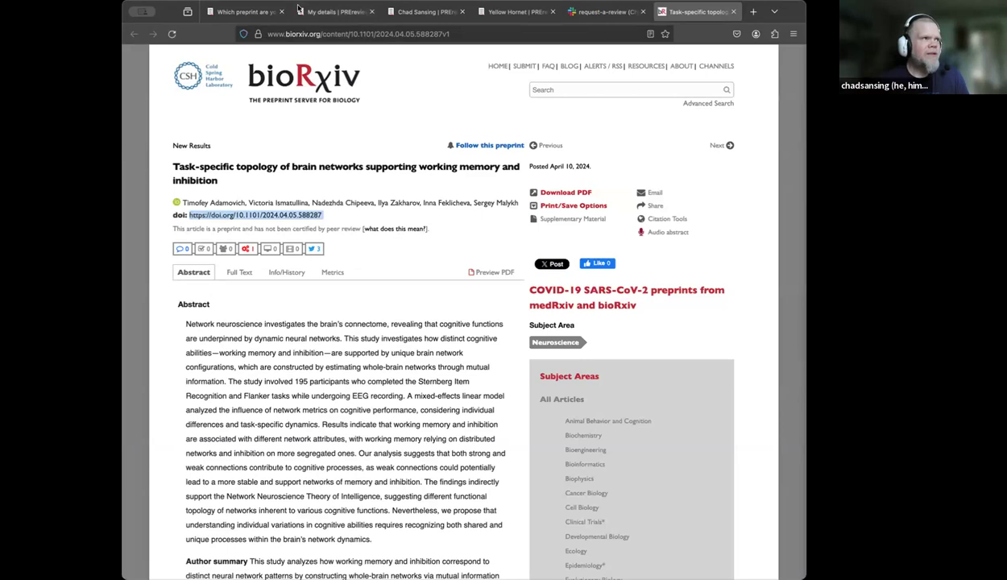
{"action": "left_click", "coordinate": [244, 11]}
{"action": "left_click", "coordinate": [286, 280]}
- Paste DOI 10.1101/2024.04.05.588287, start reviewing the found preprint, and choose the 'With prompts' option
{"action": "key", "text": "ctrl+v"}
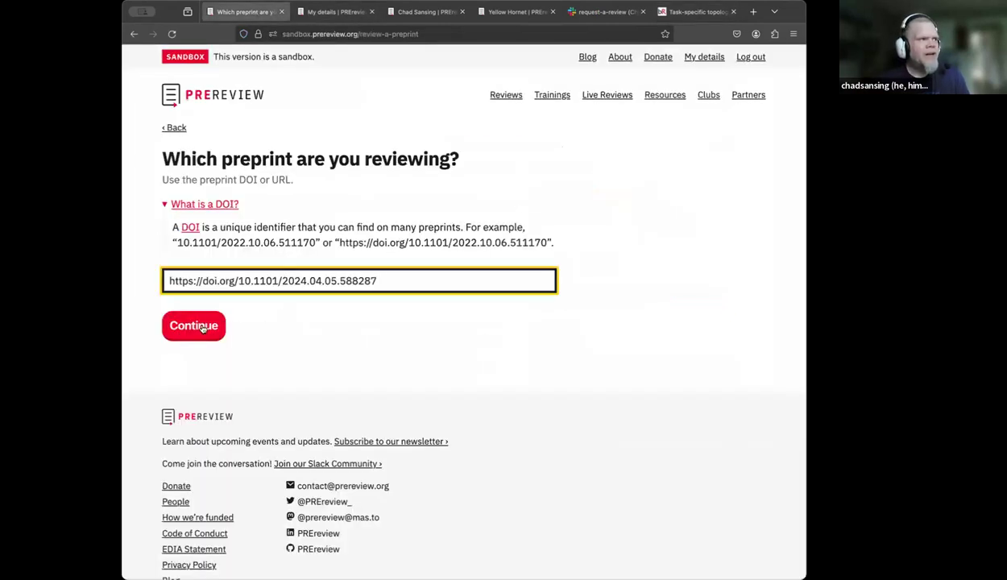
{"action": "left_click", "coordinate": [203, 327]}
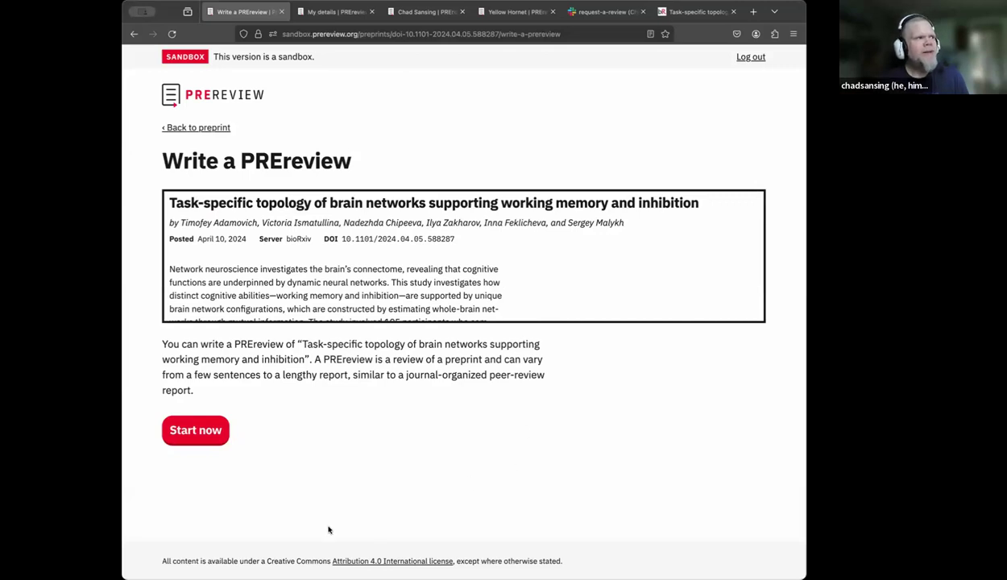
{"action": "left_click", "coordinate": [204, 435]}
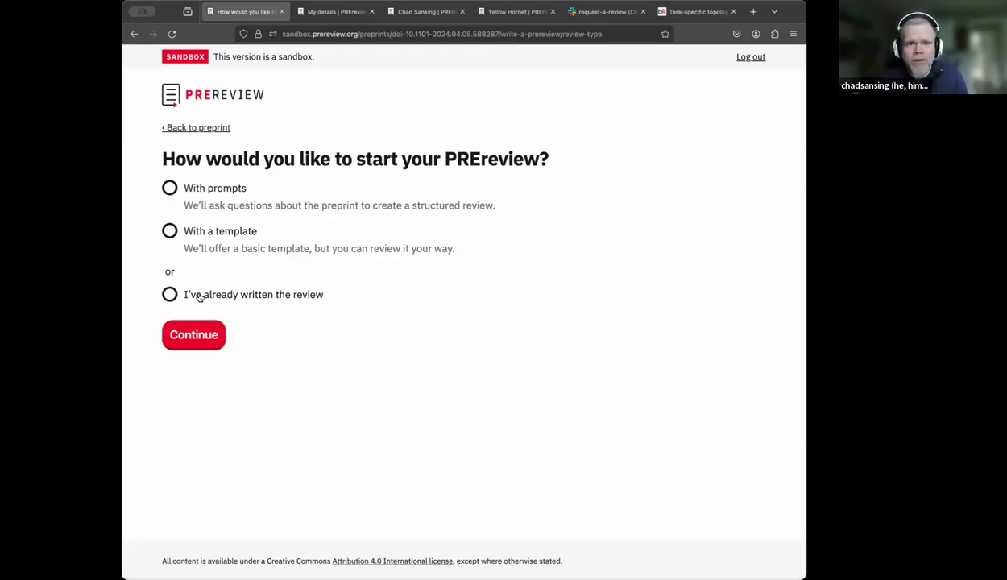
{"action": "left_click", "coordinate": [170, 188]}
- Answer Yes to the introduction question with the comment 'There's a thorough explanation.'
{"action": "left_click", "coordinate": [193, 332]}
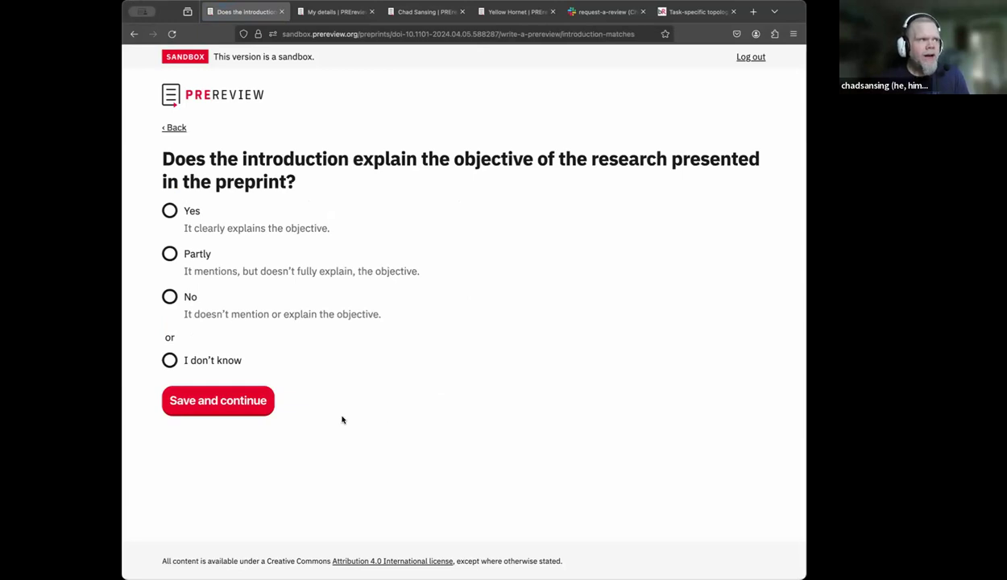
{"action": "left_click", "coordinate": [169, 210]}
{"action": "left_click", "coordinate": [225, 290]}
{"action": "type", "text": "There's a thorough explanation."}
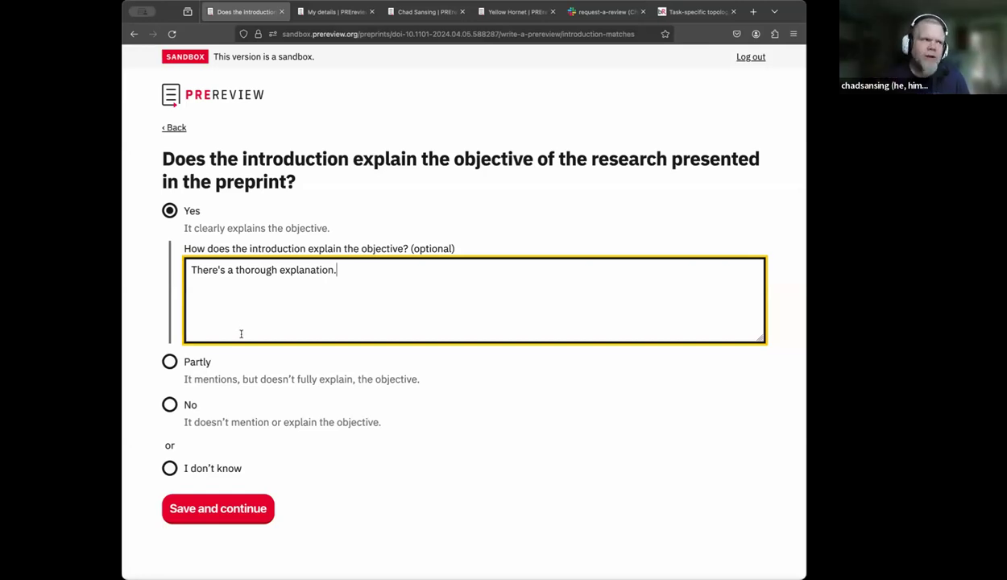
- Save the introduction answer, then rate methods highly appropriate and conclusions highly supported
{"action": "left_click", "coordinate": [252, 508]}
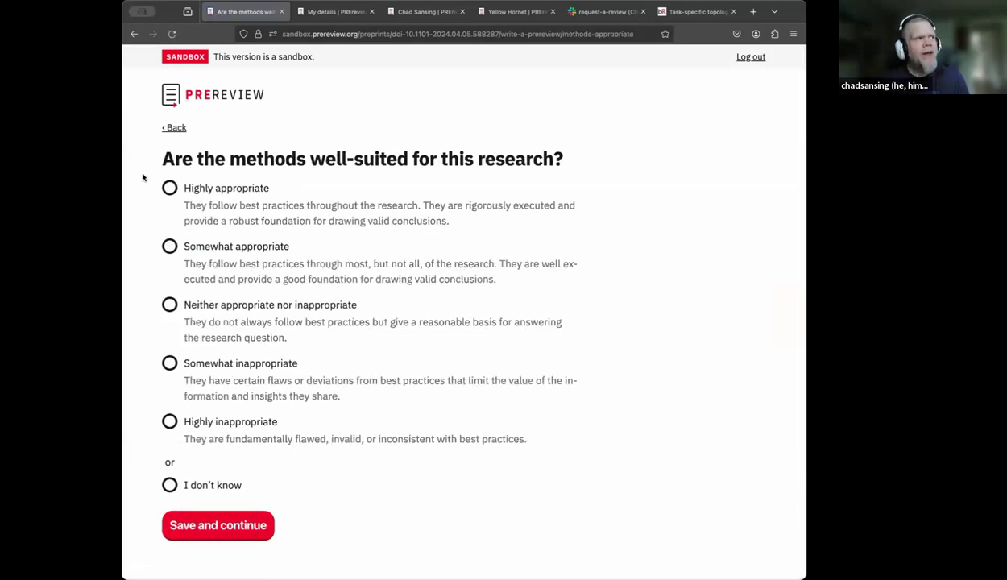
{"action": "left_click", "coordinate": [169, 188]}
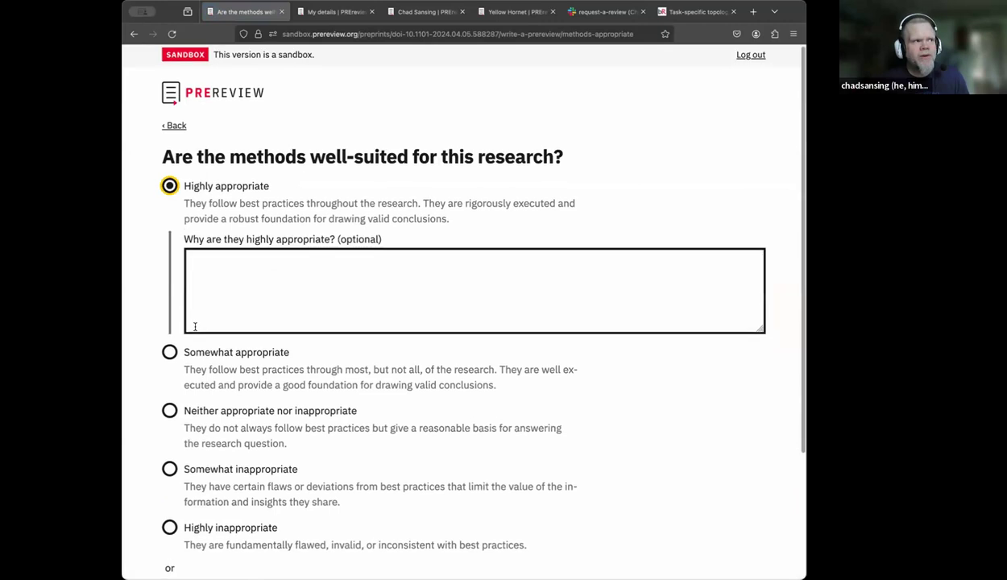
{"action": "scroll", "coordinate": [195, 326], "scroll_direction": "down", "scroll_amount": 4}
{"action": "left_click", "coordinate": [224, 476]}
{"action": "left_click", "coordinate": [169, 188]}
{"action": "scroll", "coordinate": [216, 423], "scroll_direction": "down", "scroll_amount": 4}
{"action": "left_click", "coordinate": [226, 472]}
- Rate data presentation highly appropriate and clear, the authors' discussion very clear, and impact highly likely
{"action": "left_click", "coordinate": [170, 211]}
{"action": "scroll", "coordinate": [210, 387], "scroll_direction": "down", "scroll_amount": 4}
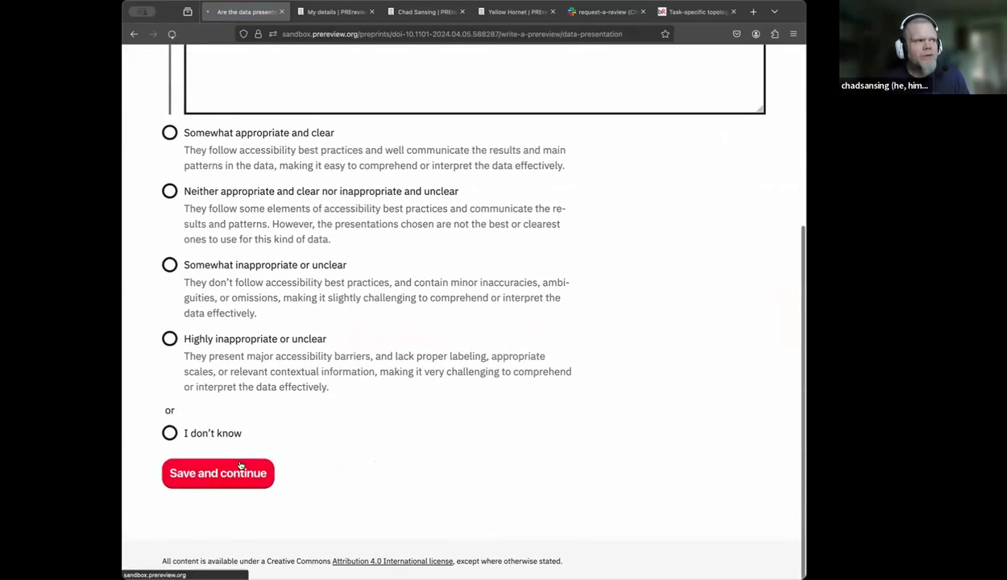
{"action": "left_click", "coordinate": [240, 472]}
{"action": "left_click", "coordinate": [170, 210]}
{"action": "scroll", "coordinate": [169, 210], "scroll_direction": "down", "scroll_amount": 5}
{"action": "left_click", "coordinate": [216, 471]}
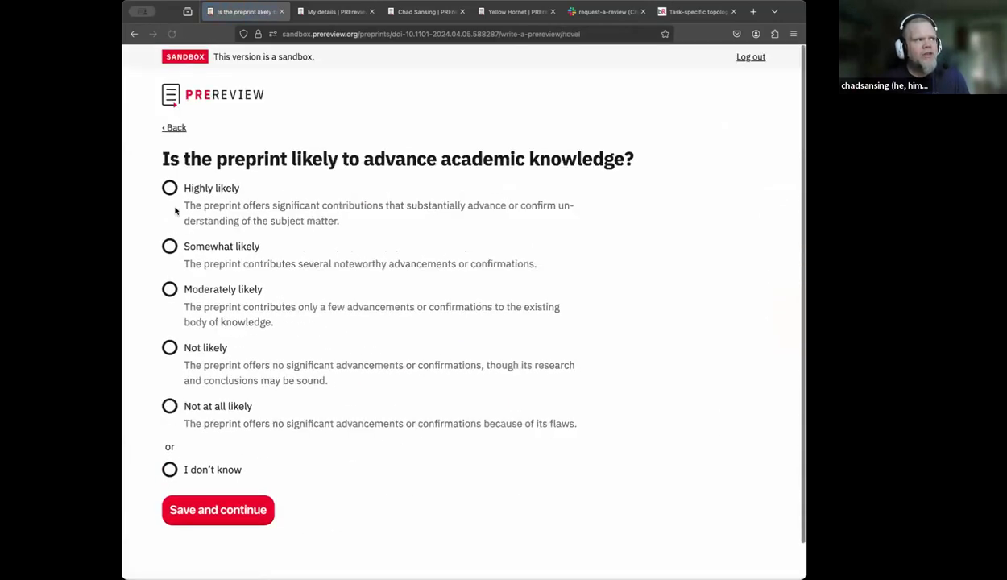
{"action": "left_click", "coordinate": [169, 187]}
{"action": "scroll", "coordinate": [167, 217], "scroll_direction": "down", "scroll_amount": 3}
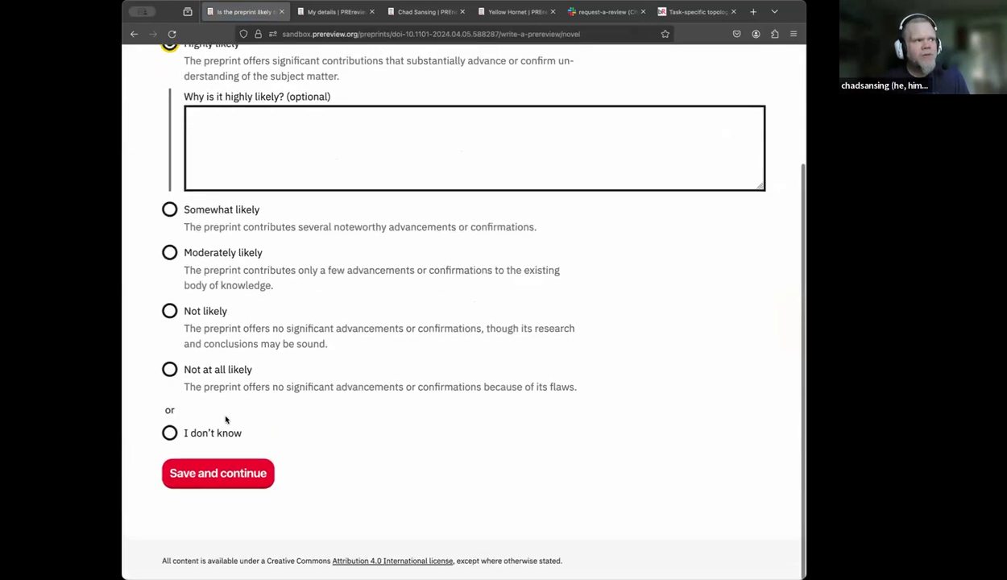
{"action": "left_click", "coordinate": [228, 470]}
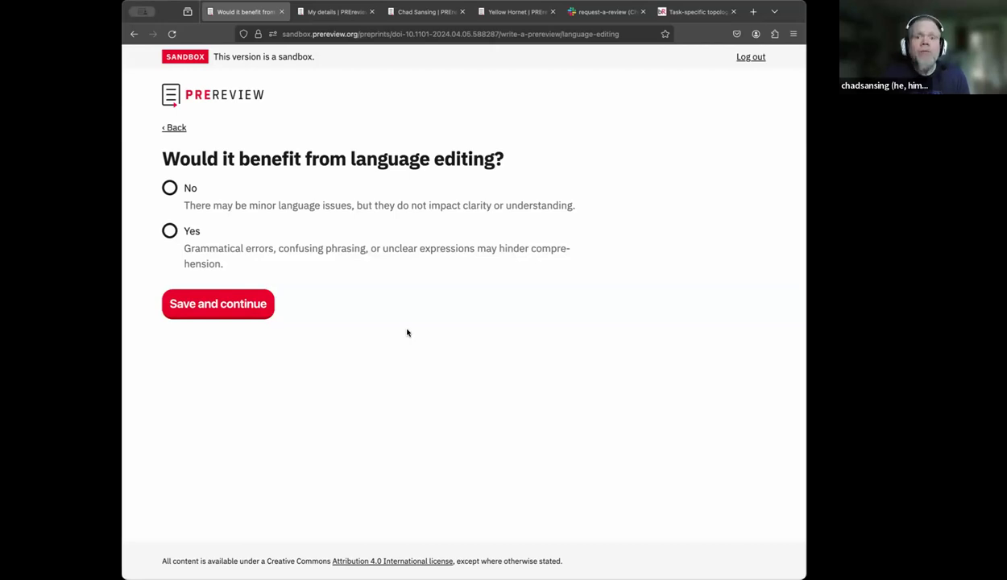
- Answer Yes to language editing, noting awkward sentences such as in paragraph 5 of page 2
{"action": "left_click", "coordinate": [175, 232]}
{"action": "left_click", "coordinate": [246, 326]}
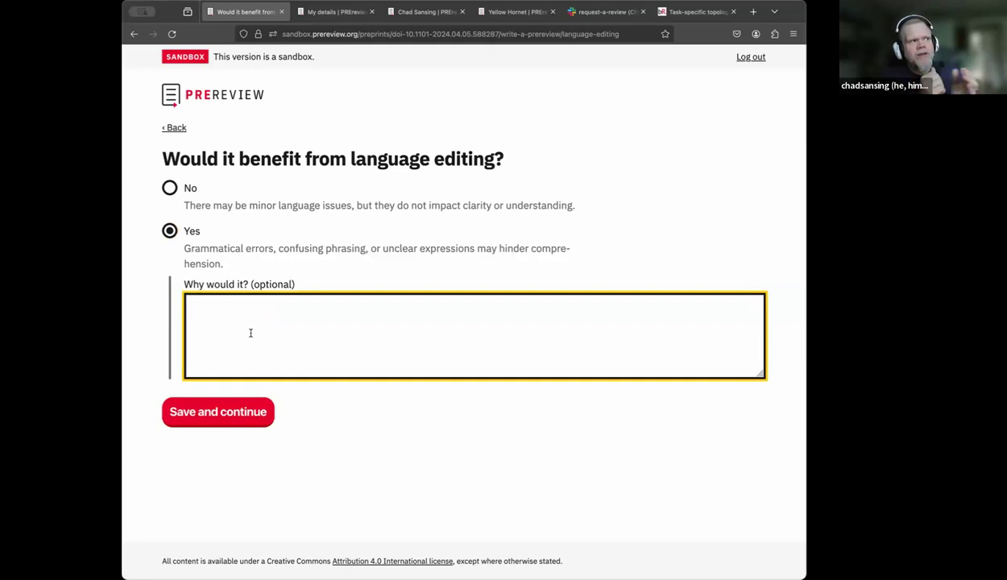
{"action": "type", "text": "A few of the sentences have awkward structures, like in pa"}
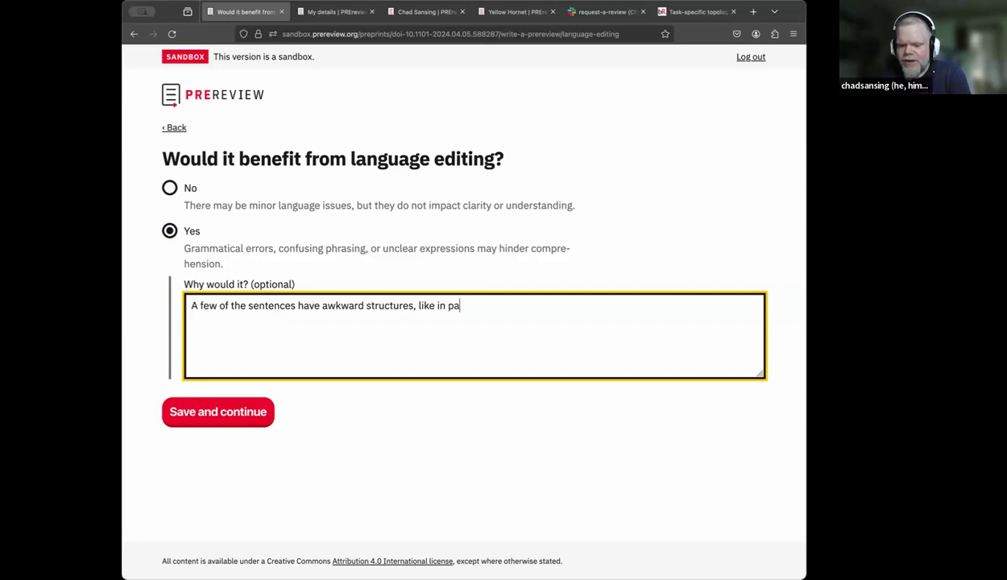
{"action": "type", "text": "ragraph 5 "}
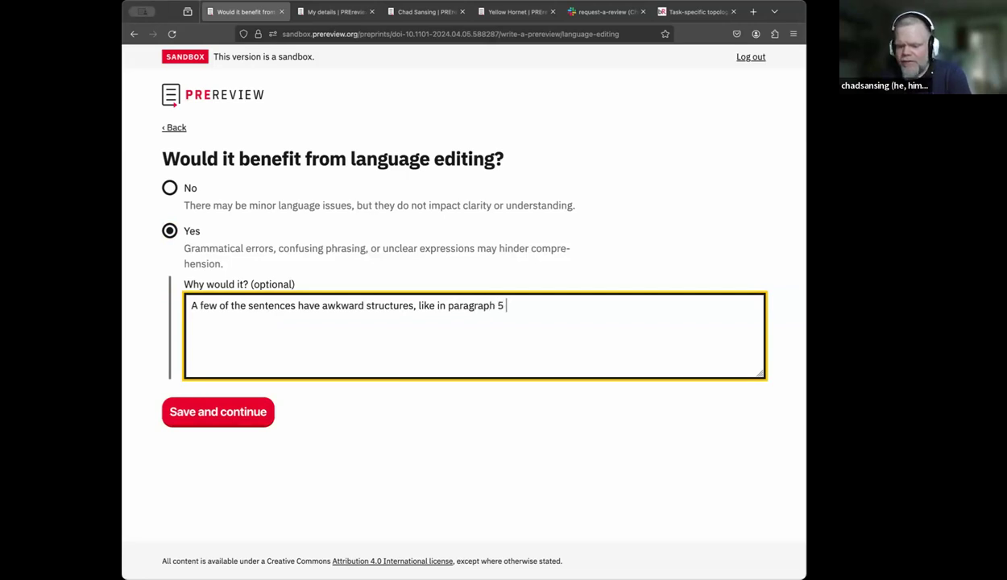
{"action": "type", "text": "of page 2."}
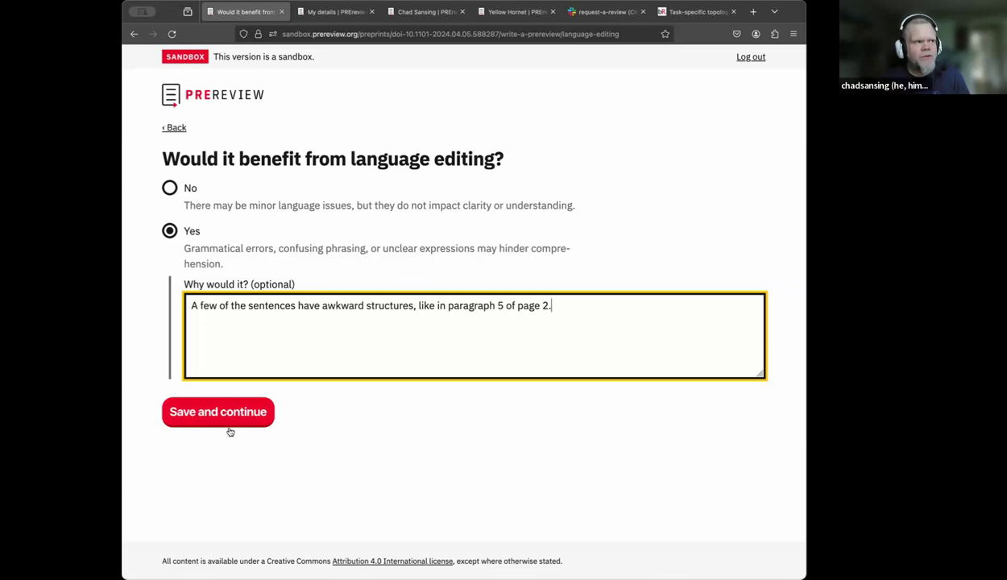
{"action": "left_click", "coordinate": [222, 418]}
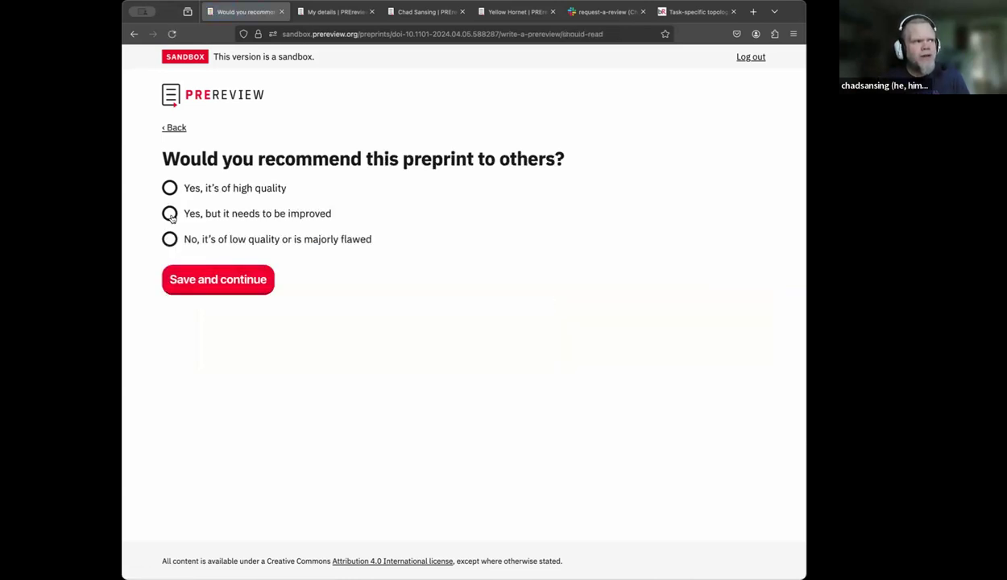
- Recommend the preprint as high quality, mark it ready as is, and publish under the ORCID profile name
{"action": "left_click", "coordinate": [169, 188]}
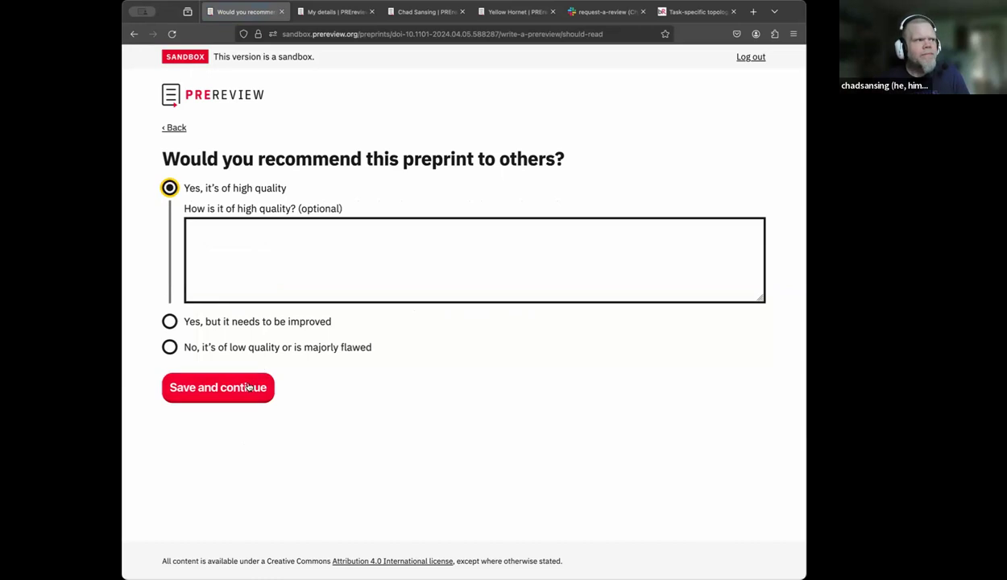
{"action": "left_click", "coordinate": [248, 387]}
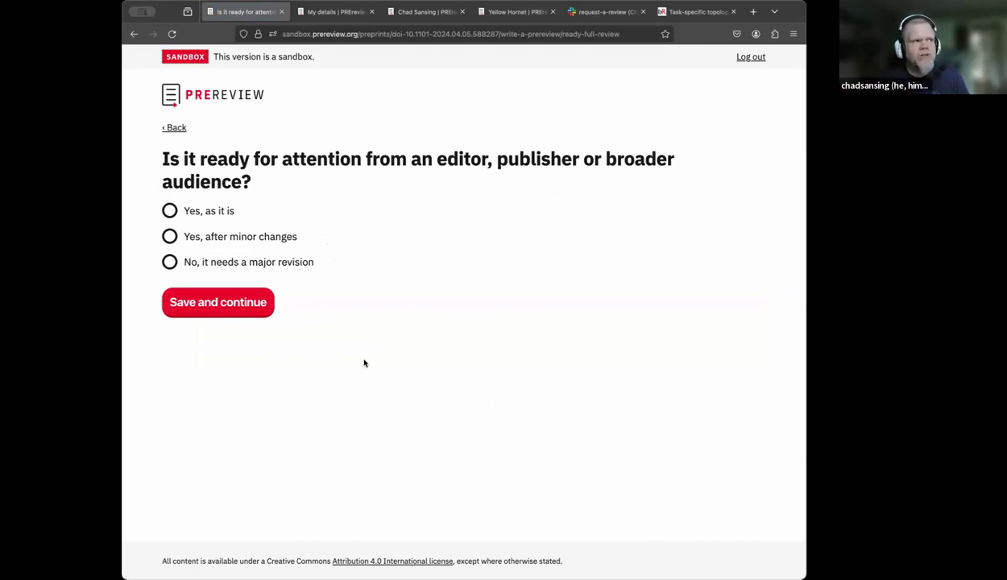
{"action": "left_click", "coordinate": [171, 211]}
{"action": "left_click", "coordinate": [219, 411]}
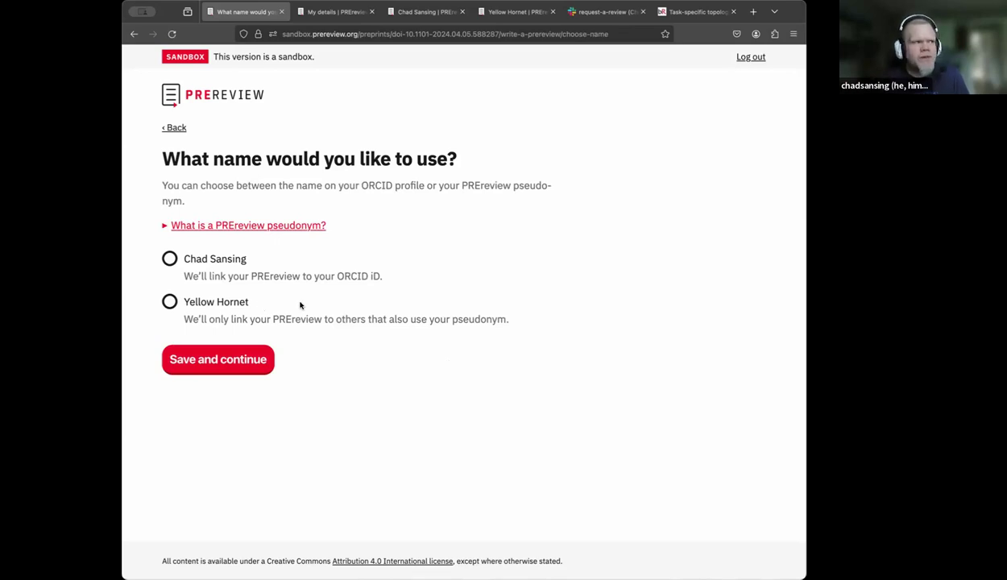
{"action": "left_click", "coordinate": [169, 258]}
{"action": "left_click", "coordinate": [250, 361]}
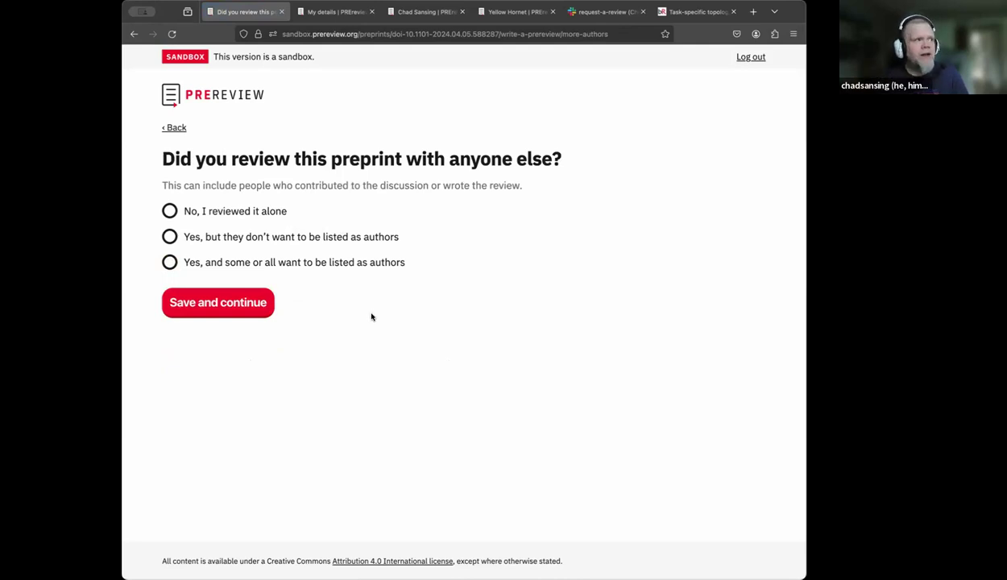
- Indicate co-reviewers want to be listed as authors and have read and approved the review
{"action": "left_click", "coordinate": [170, 264]}
{"action": "left_click", "coordinate": [191, 288]}
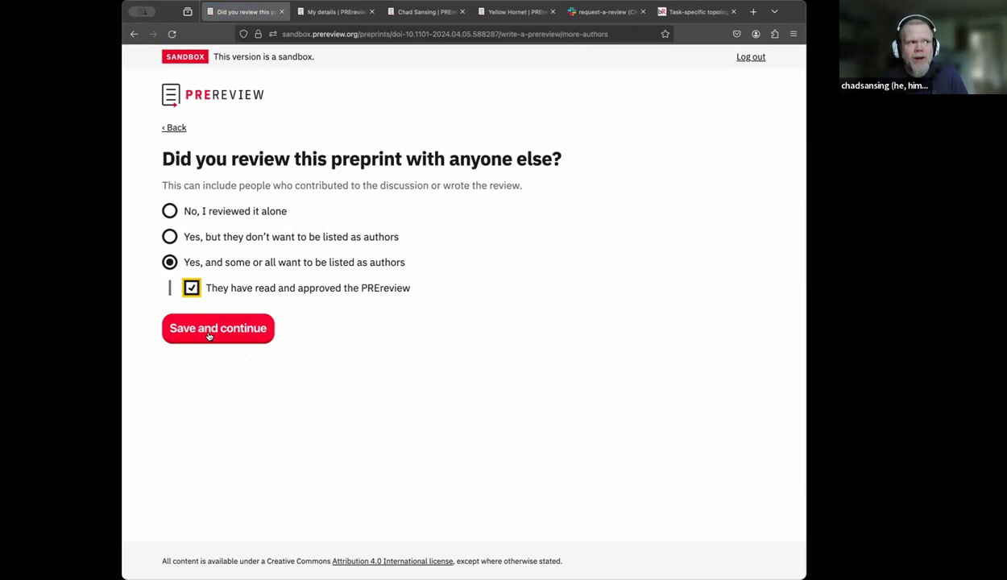
{"action": "left_click", "coordinate": [208, 335]}
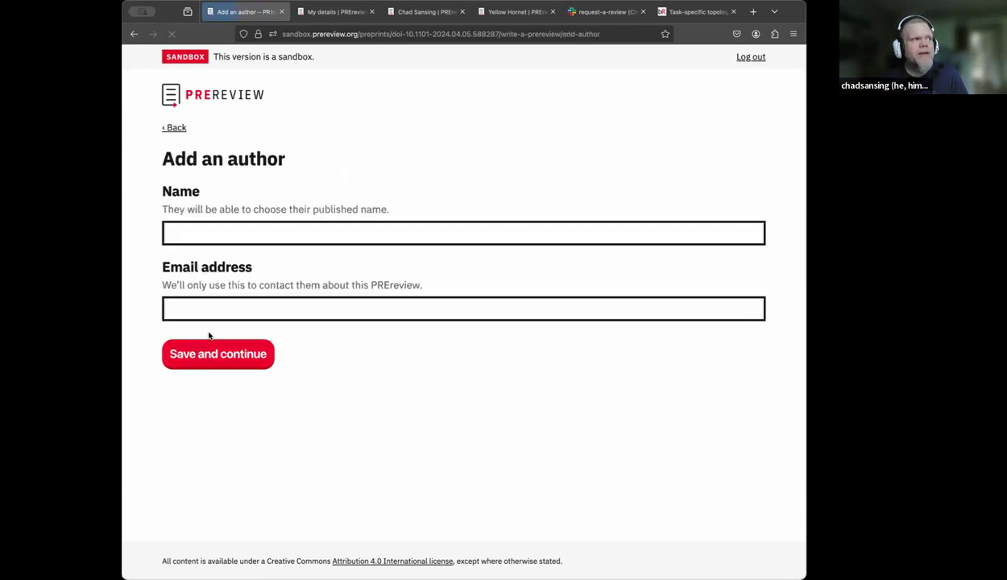
- Add the co-author's name and e-mail address, and confirm no further authors need adding
{"action": "left_click", "coordinate": [223, 239]}
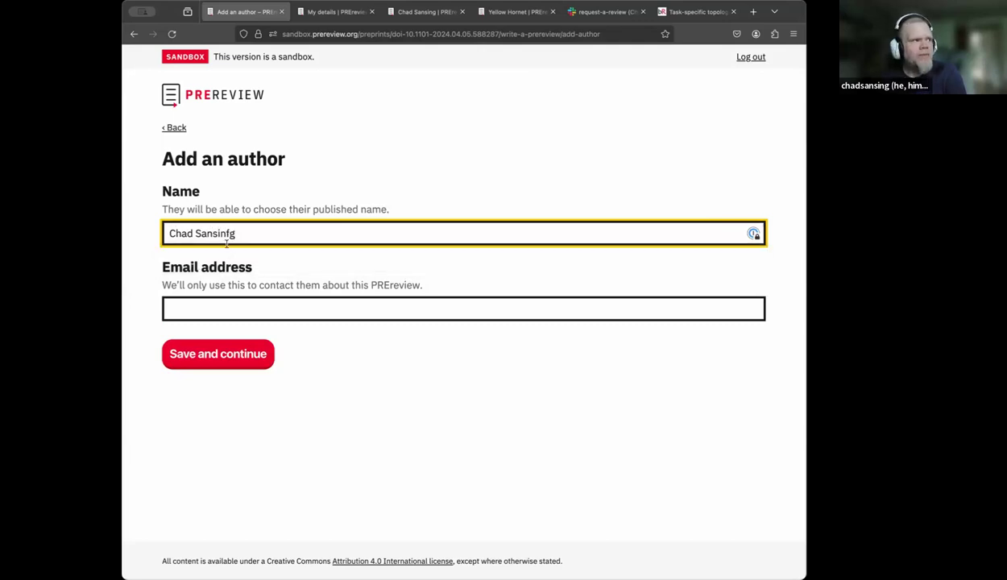
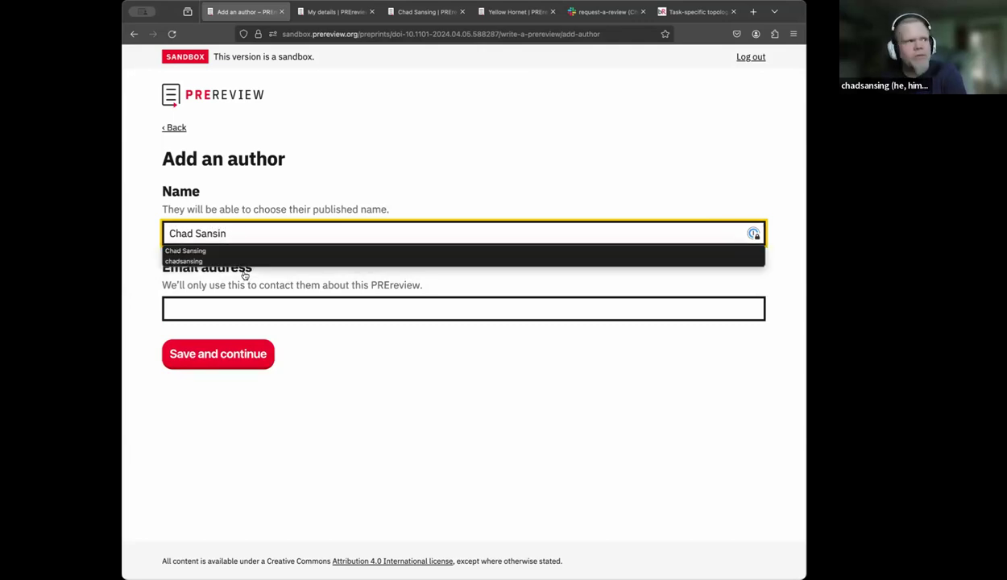
{"action": "left_click", "coordinate": [244, 306]}
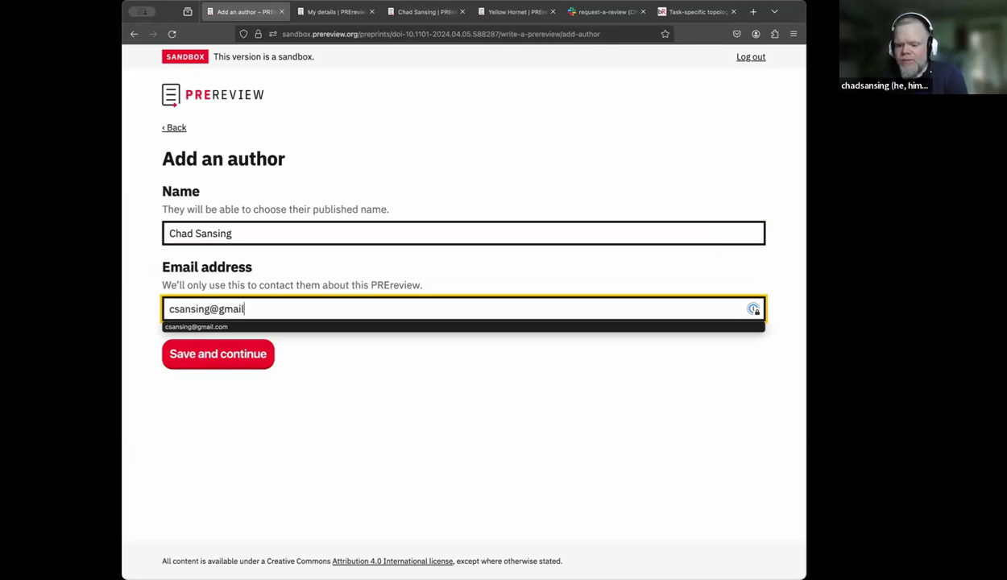
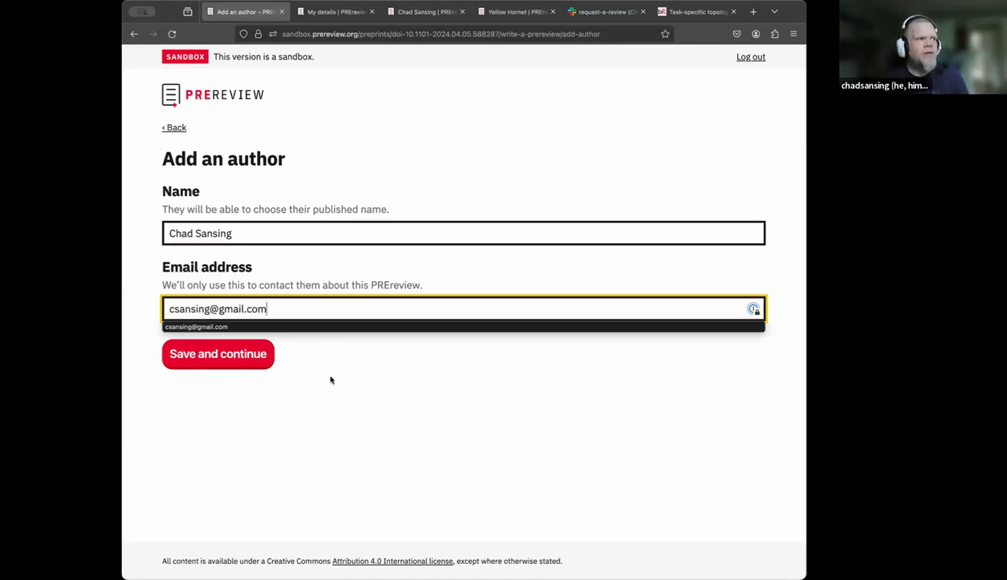
{"action": "left_click", "coordinate": [330, 380]}
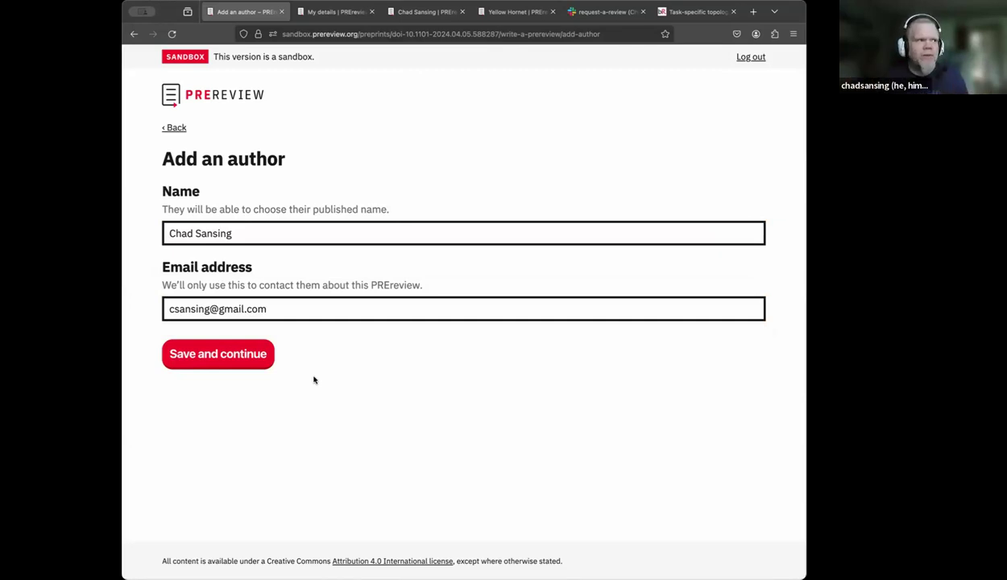
{"action": "left_click", "coordinate": [231, 361]}
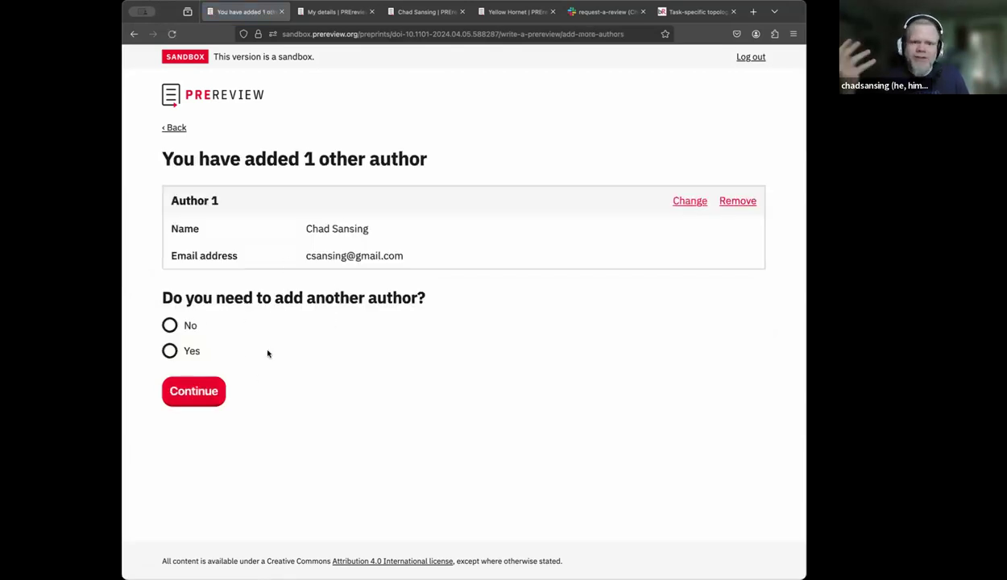
{"action": "left_click", "coordinate": [170, 322]}
{"action": "left_click", "coordinate": [199, 396]}
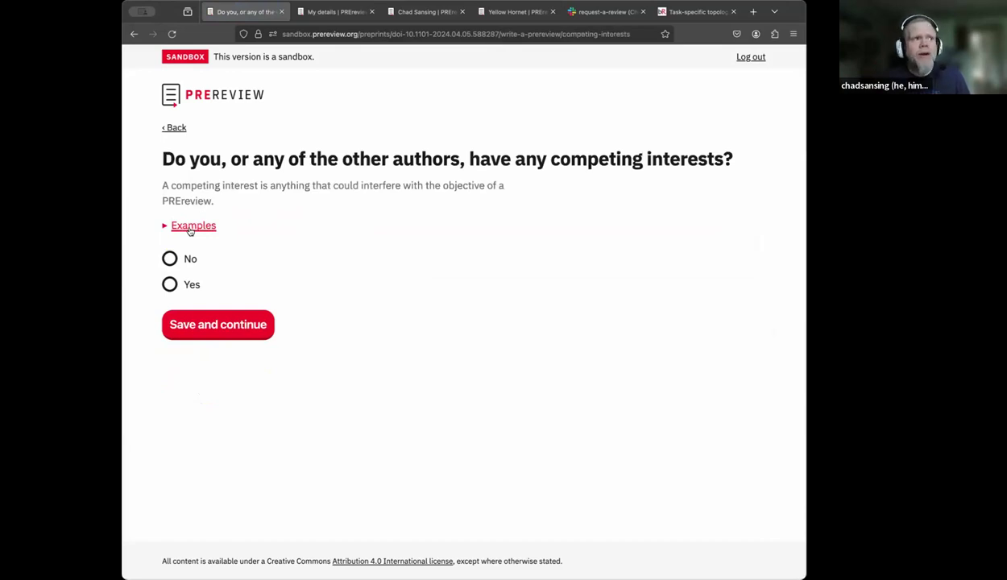
- Declare that the authors have no competing interests
{"action": "left_click", "coordinate": [166, 228]}
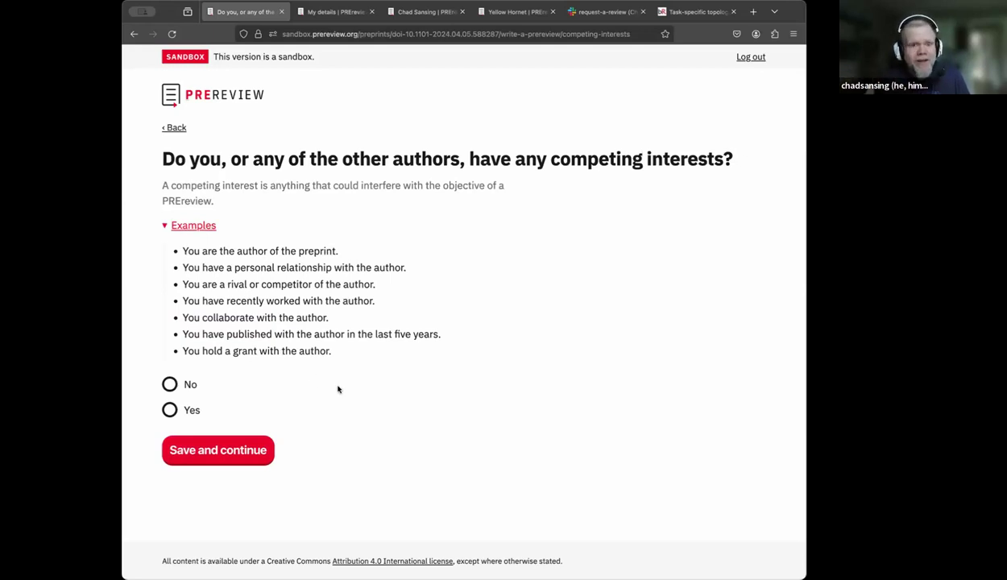
{"action": "left_click", "coordinate": [170, 385]}
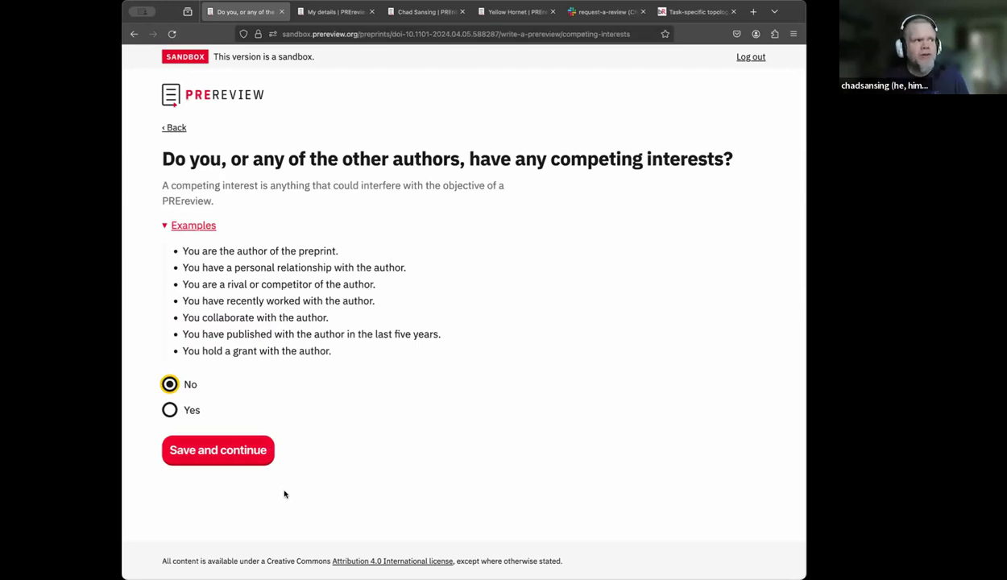
{"action": "left_click", "coordinate": [233, 457]}
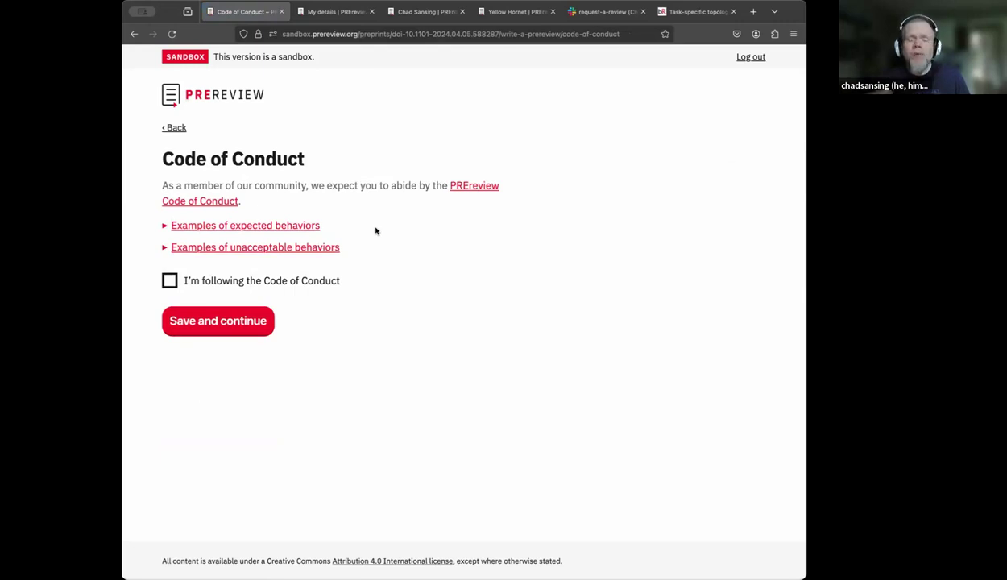
- Review the expected and unacceptable behaviors and agree to follow the Code of Conduct
{"action": "left_click", "coordinate": [165, 226]}
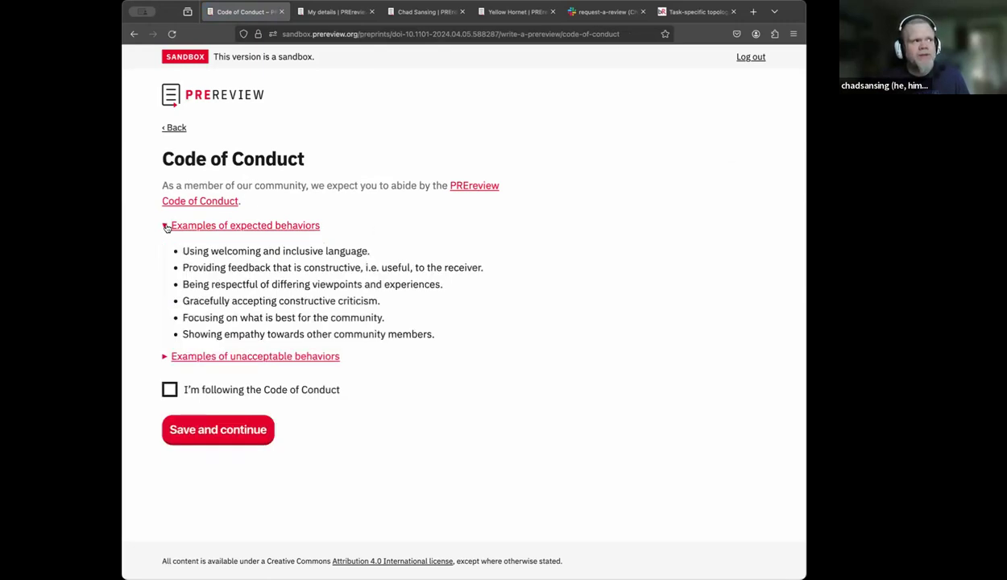
{"action": "left_click", "coordinate": [165, 356]}
{"action": "scroll", "coordinate": [166, 358], "scroll_direction": "down", "scroll_amount": 1}
{"action": "scroll", "coordinate": [166, 358], "scroll_direction": "down", "scroll_amount": 2}
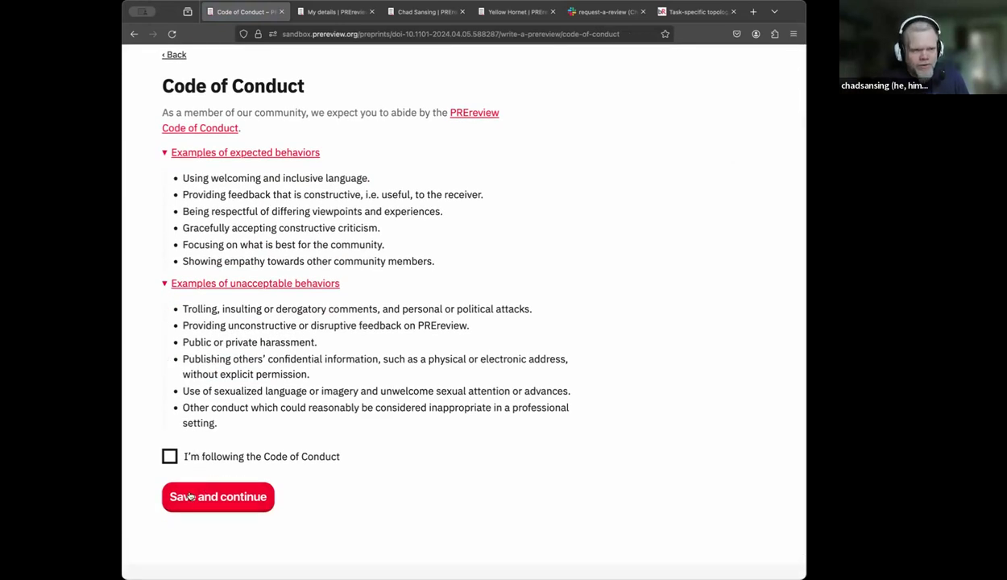
{"action": "left_click", "coordinate": [169, 457]}
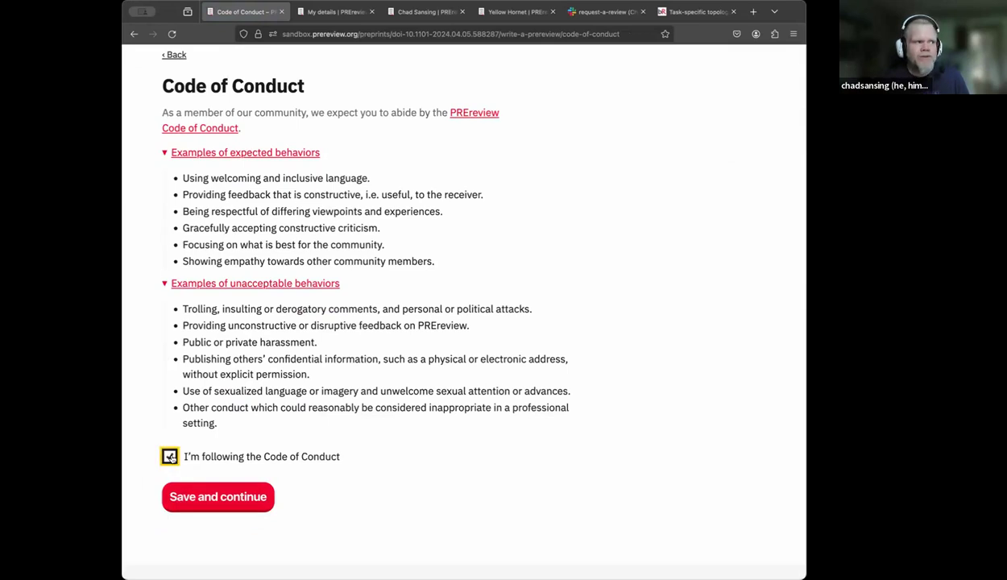
{"action": "left_click", "coordinate": [212, 498]}
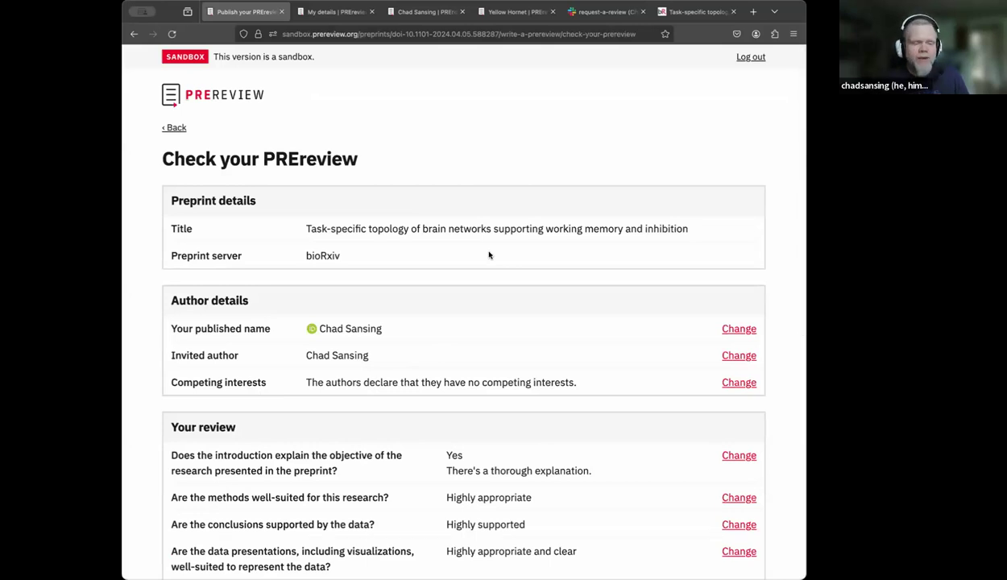
{"action": "scroll", "coordinate": [489, 254], "scroll_direction": "down", "scroll_amount": 2}
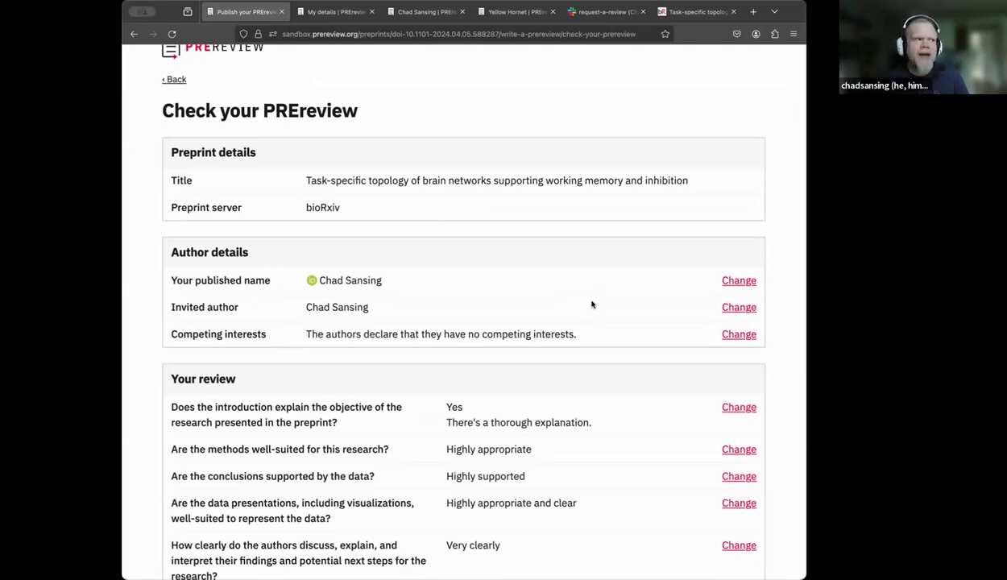
{"action": "scroll", "coordinate": [591, 305], "scroll_direction": "down", "scroll_amount": 5}
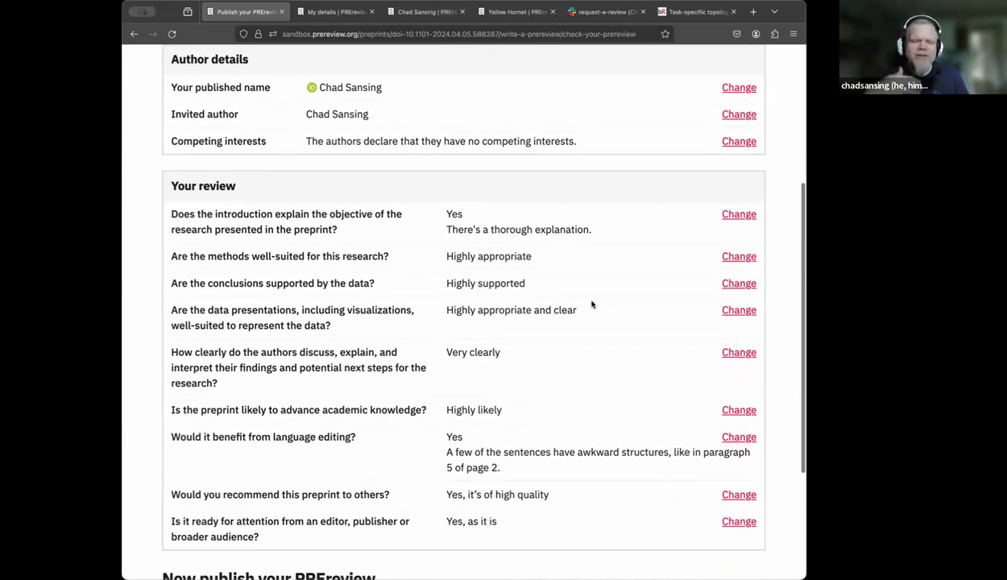
{"action": "scroll", "coordinate": [591, 305], "scroll_direction": "down", "scroll_amount": 3}
{"action": "scroll", "coordinate": [591, 304], "scroll_direction": "down", "scroll_amount": 1}
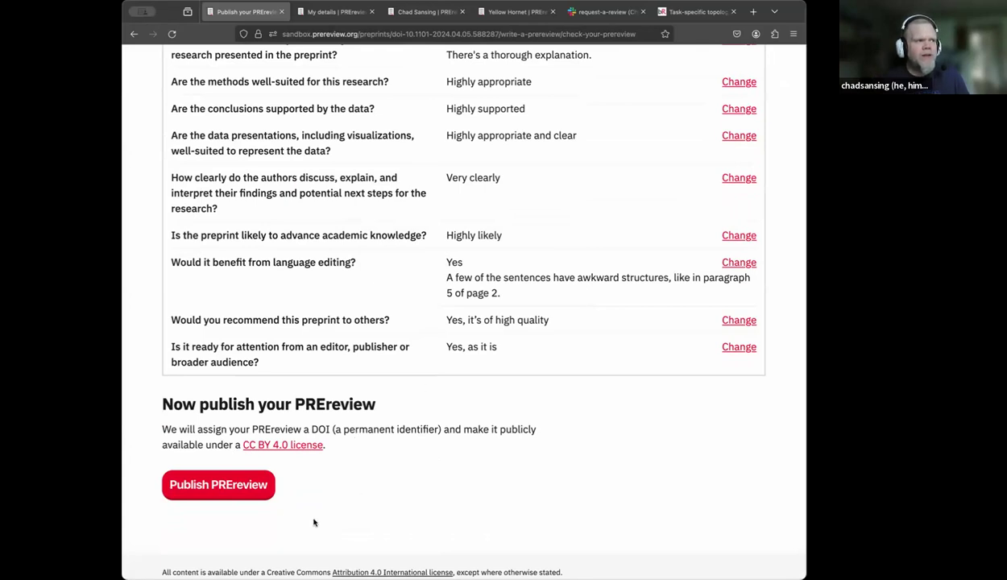
- Publish the PREreview from the check page
{"action": "left_click", "coordinate": [223, 488]}
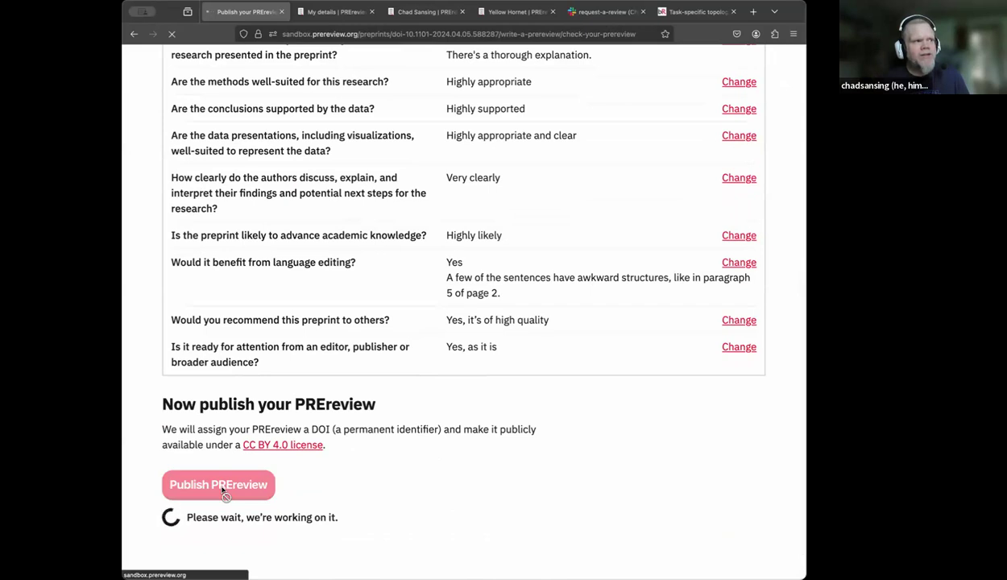